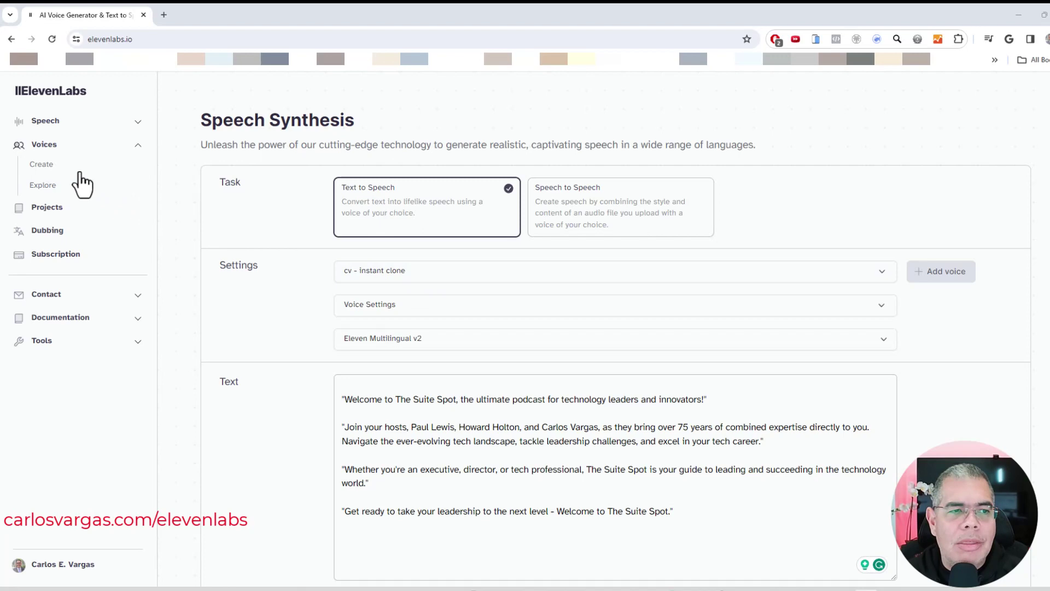
Open the voice workspace and start a new generative or cloned voice to see the voice types.
click(43, 170)
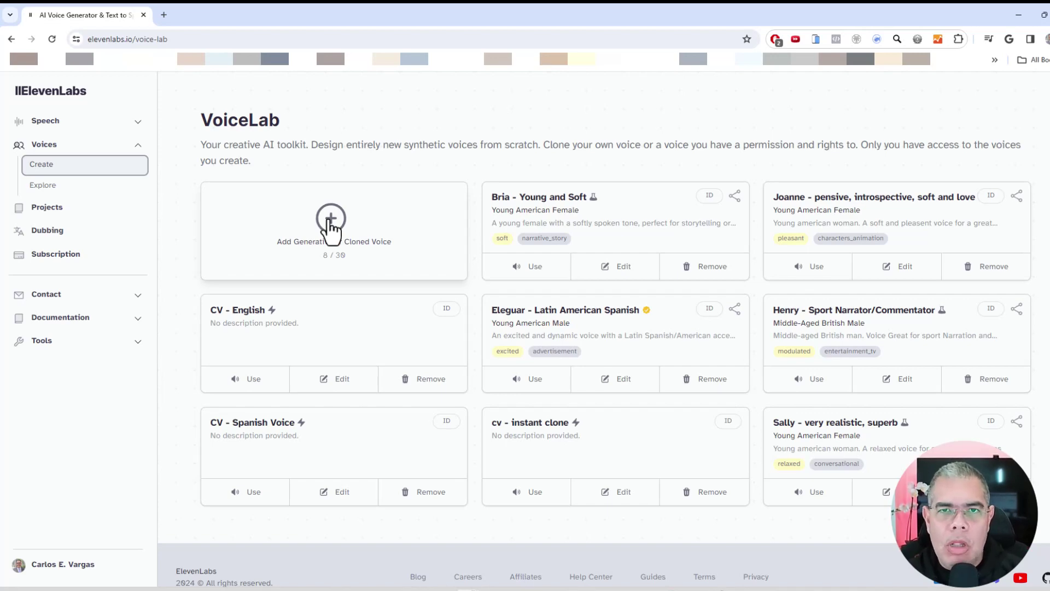
click(331, 219)
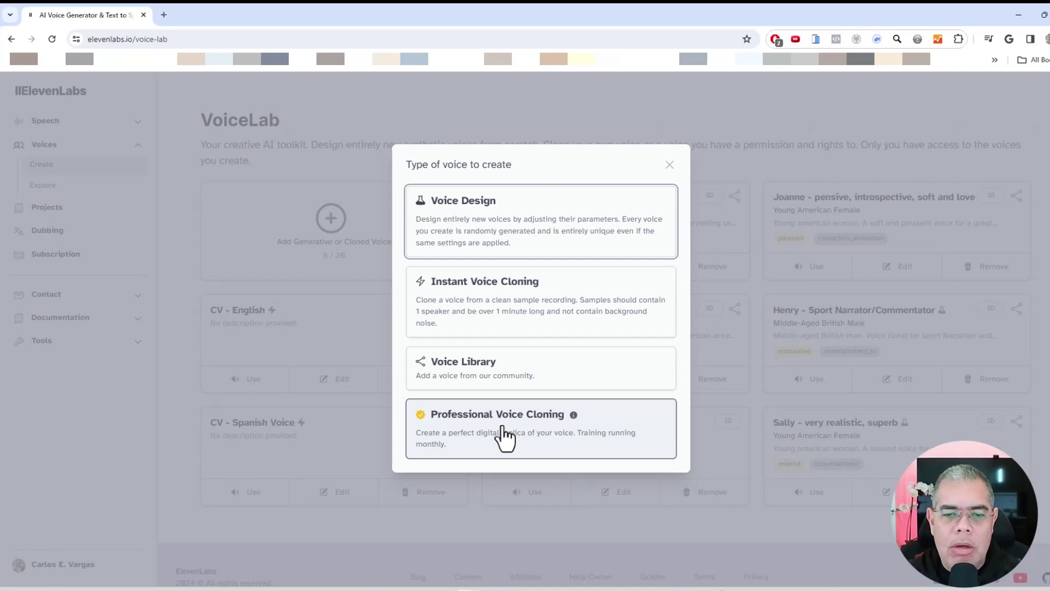
Choose Professional Voice Cloning, accept the voice-sample consent terms and start the setup.
click(503, 435)
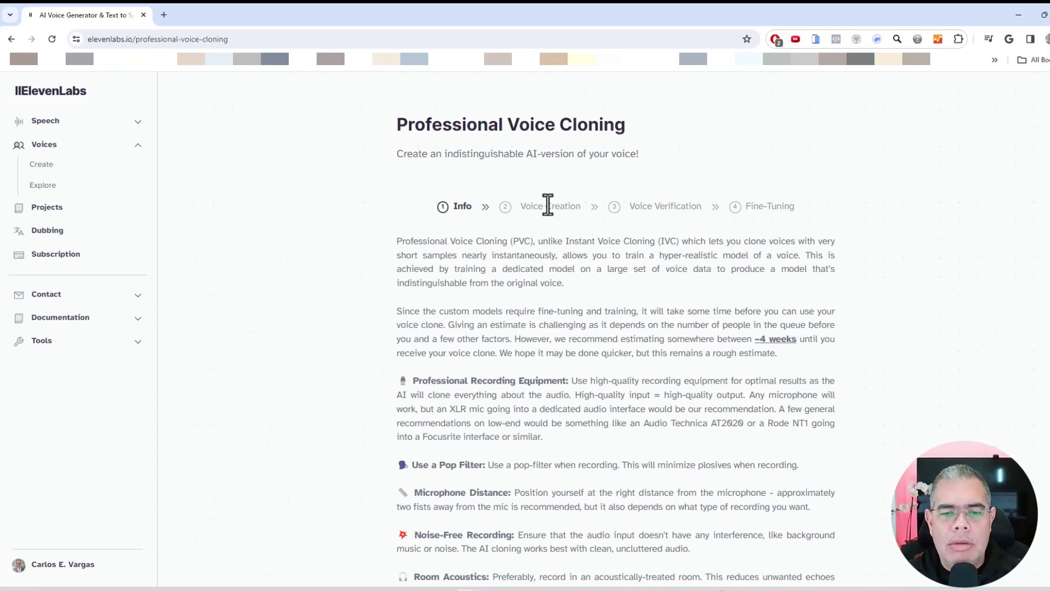
scroll(548, 204, down, 6)
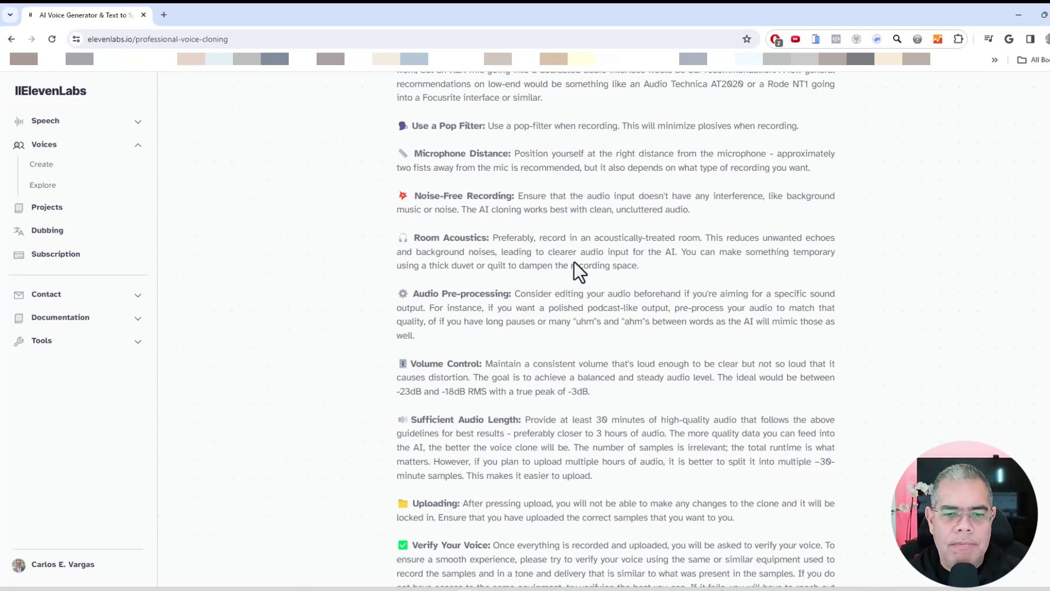
scroll(577, 266, down, 5)
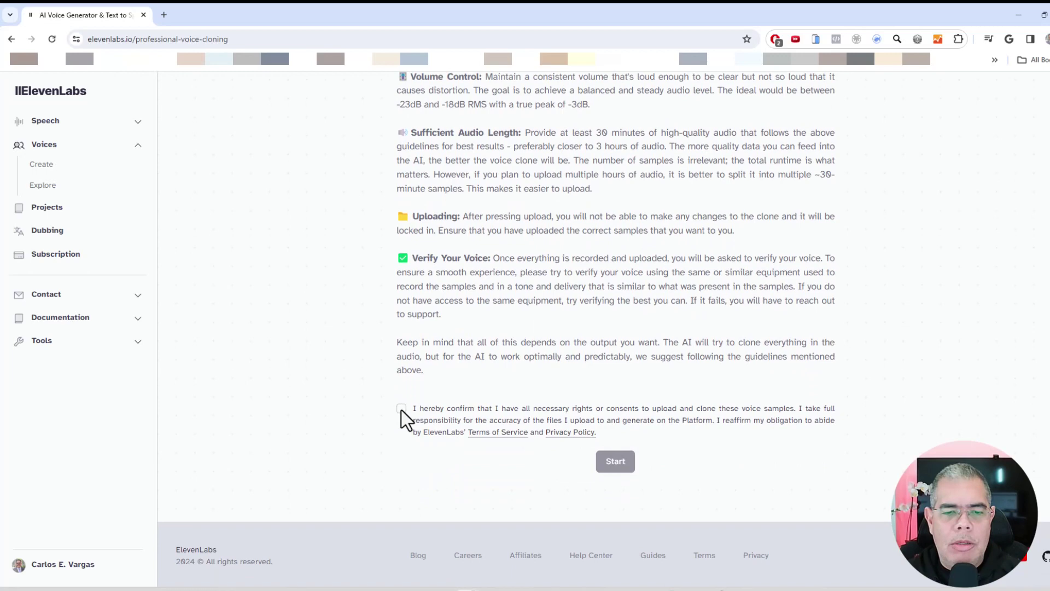
click(401, 409)
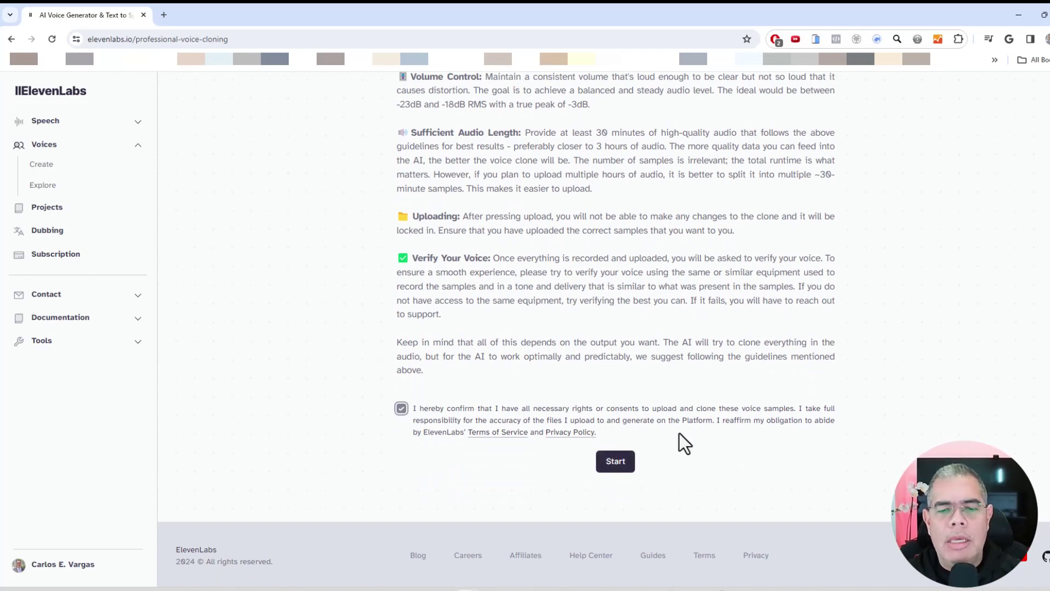
click(614, 462)
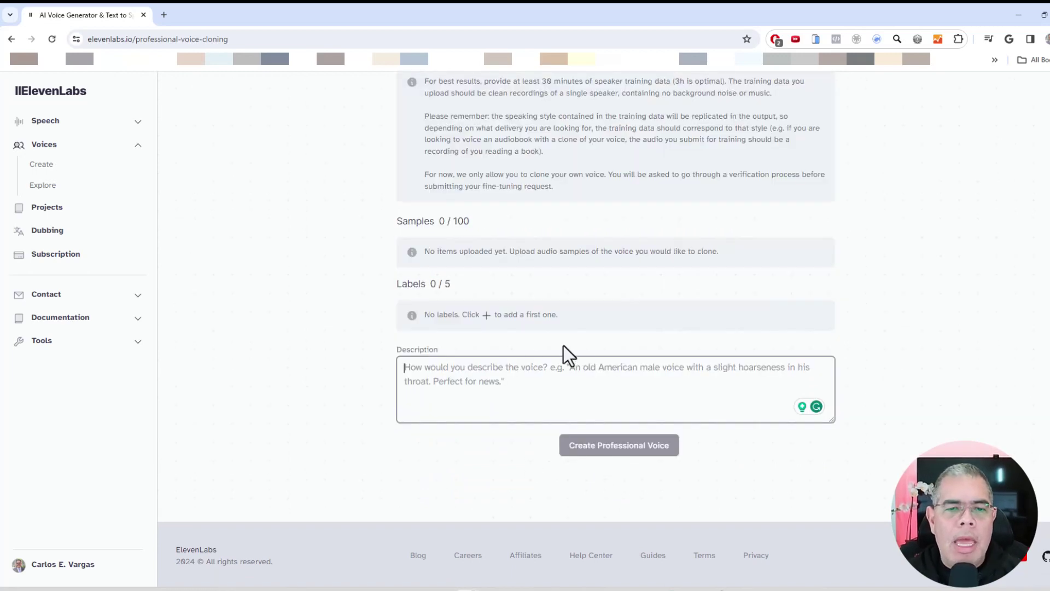
Name the new voice 'Carlos Professional Voice' in the Name field.
scroll(576, 328, up, 5)
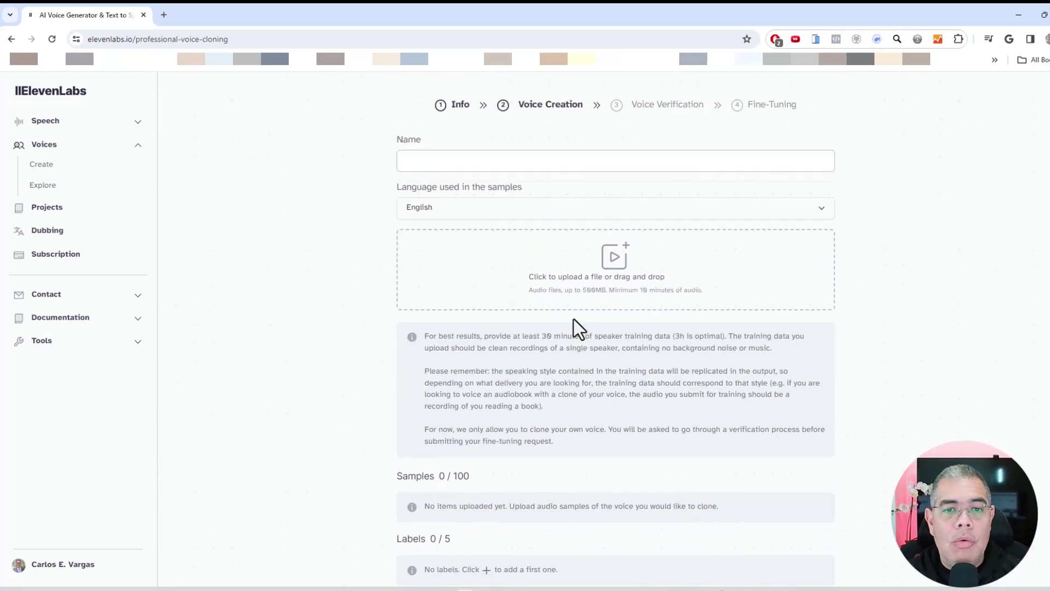
click(458, 189)
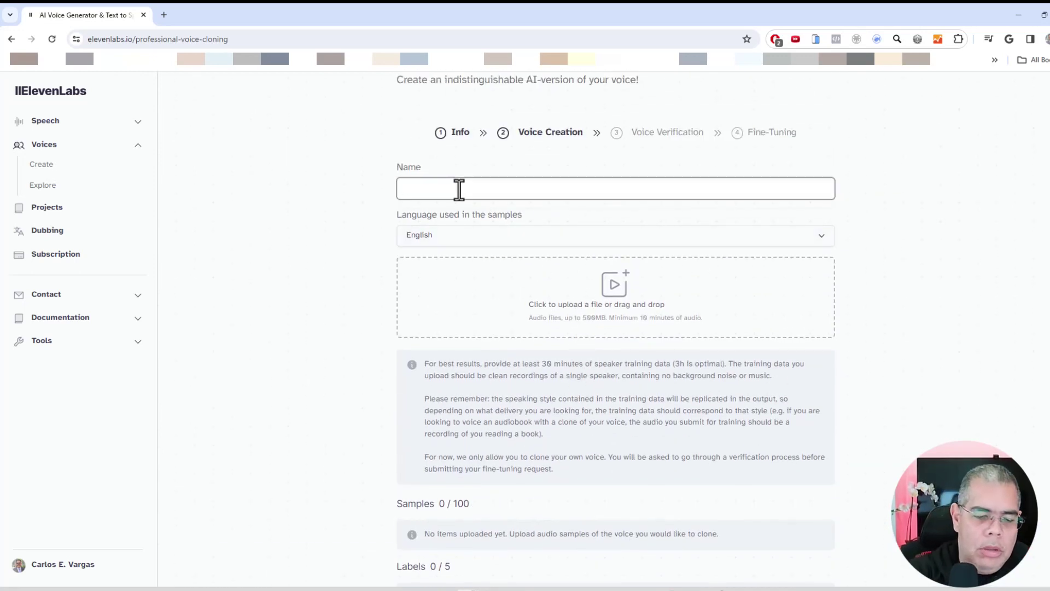
text(Carlos Profes)
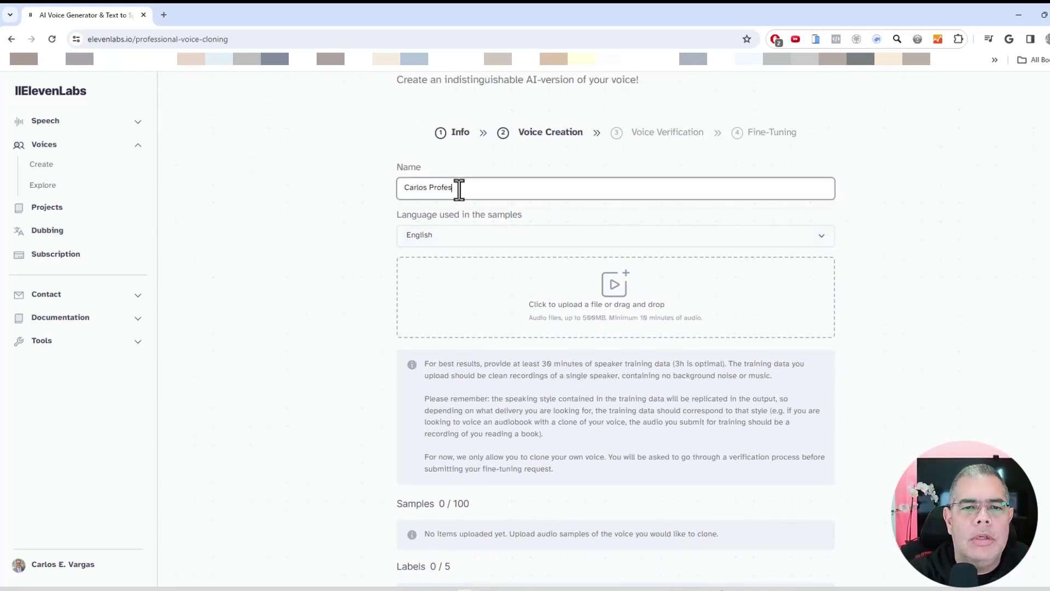
text(sional Voice)
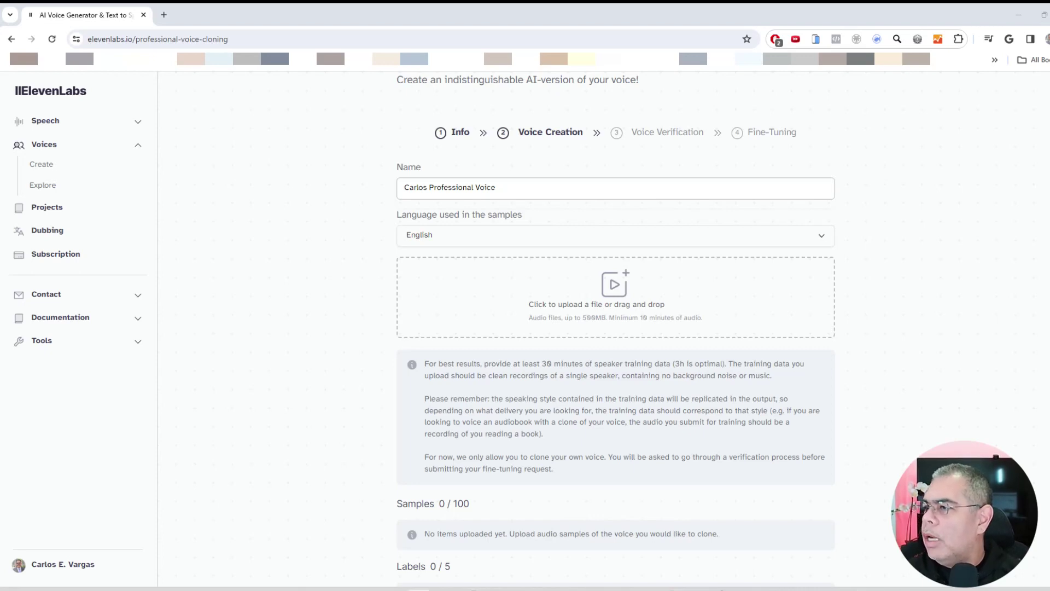
Upload the first four MP3 samples, then drag in more recordings from the file window.
drag(551, 342, 549, 317)
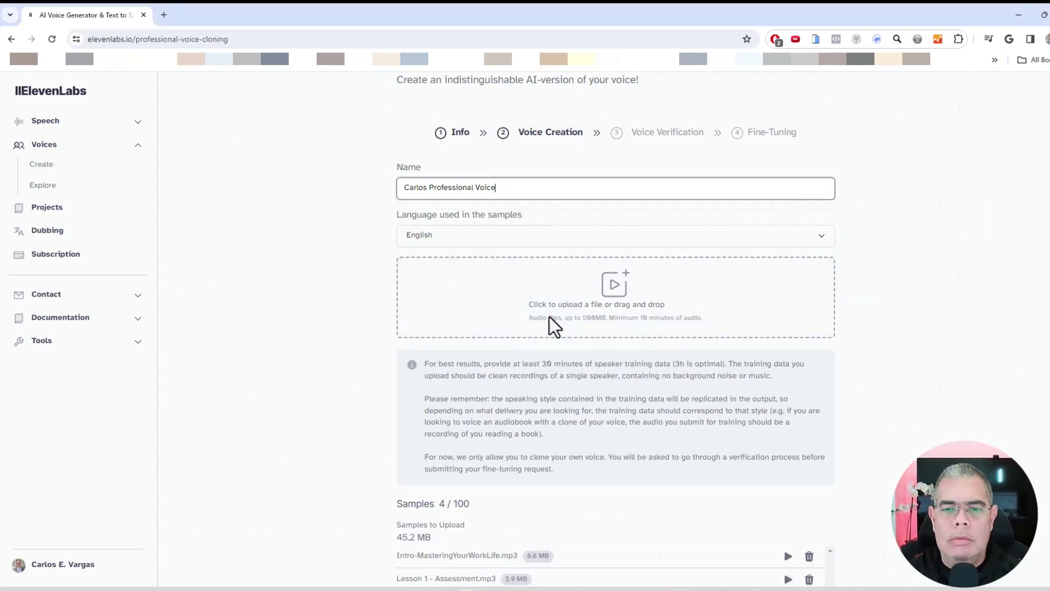
scroll(760, 317, down, 5)
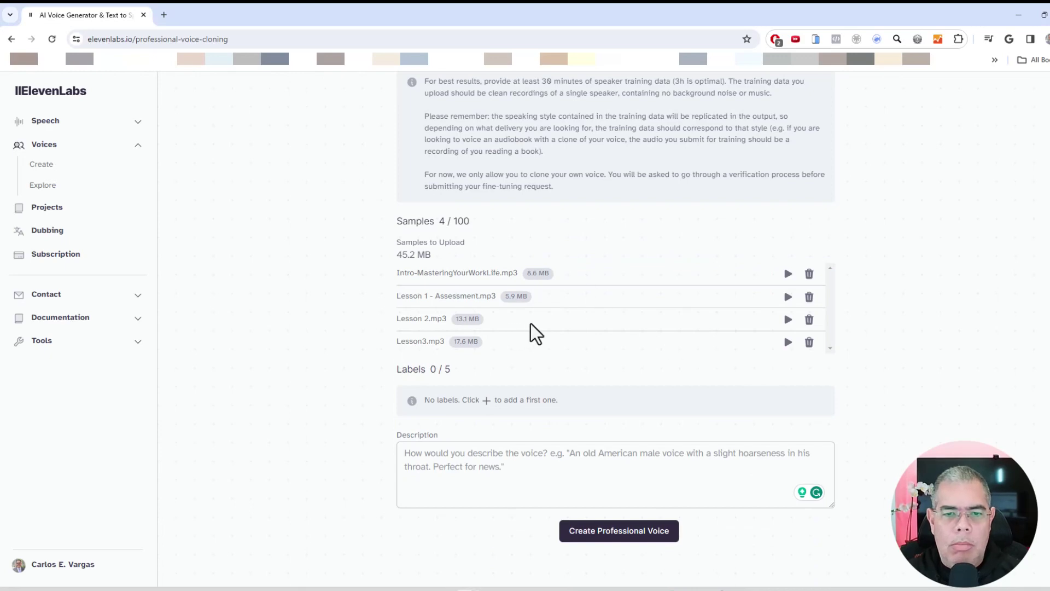
scroll(599, 323, up, 5)
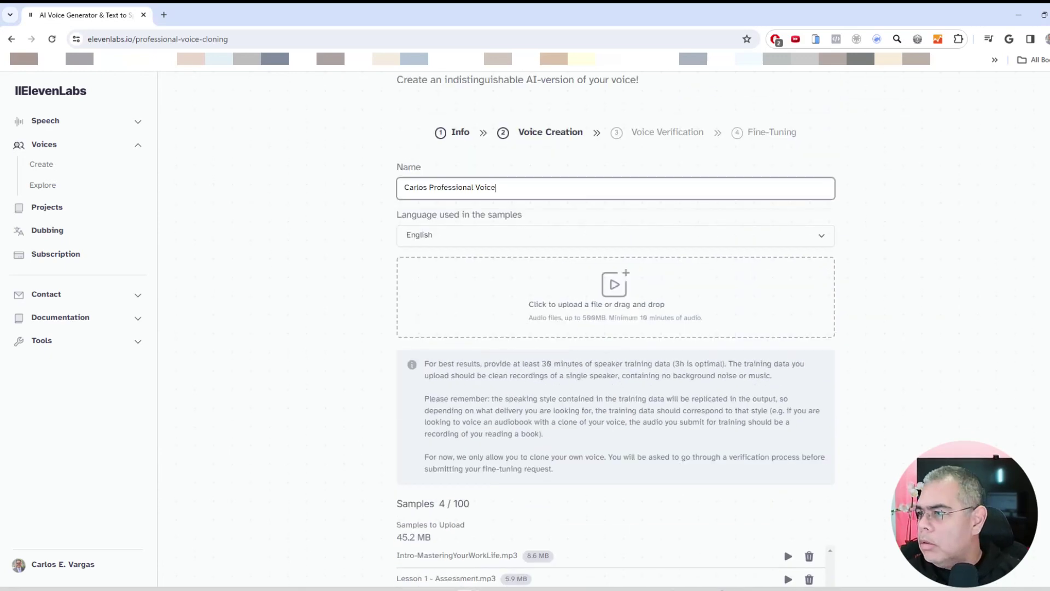
key(alt+Tab)
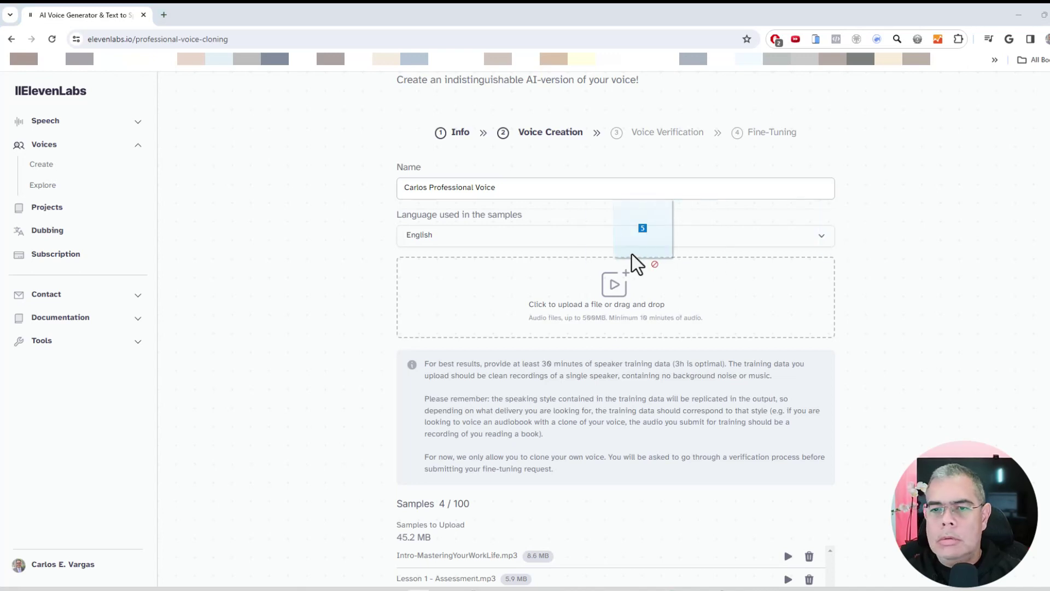
drag(632, 254, 581, 282)
scroll(832, 304, down, 1)
scroll(832, 304, down, 5)
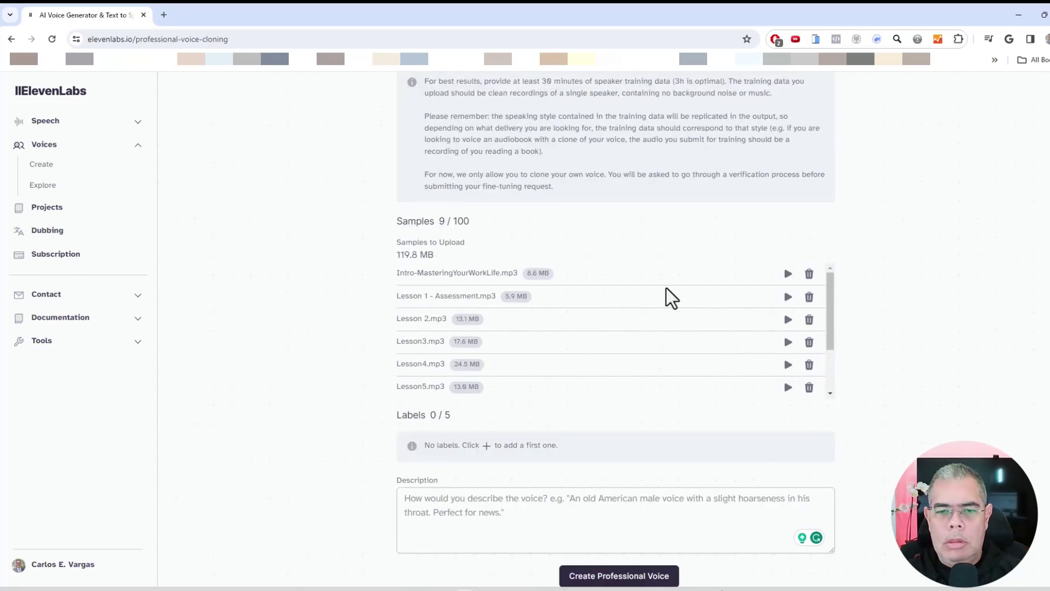
scroll(737, 283, down, 3)
scroll(737, 286, up, 3)
scroll(871, 245, up, 3)
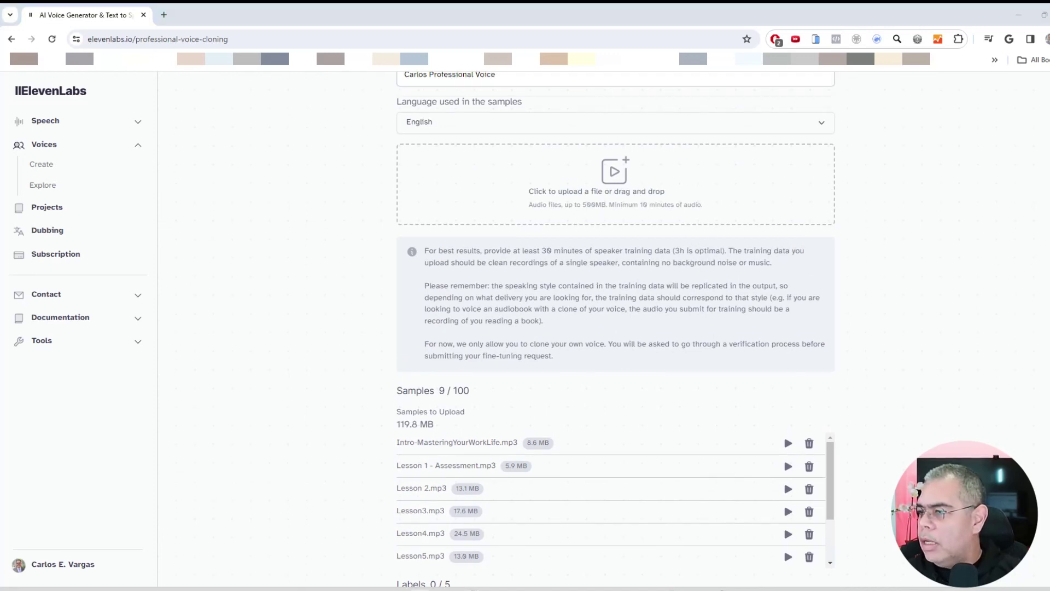
Add one more audio sample, bringing the voice to 10 samples totalling 125.0 MB.
drag(1044, 350, 627, 201)
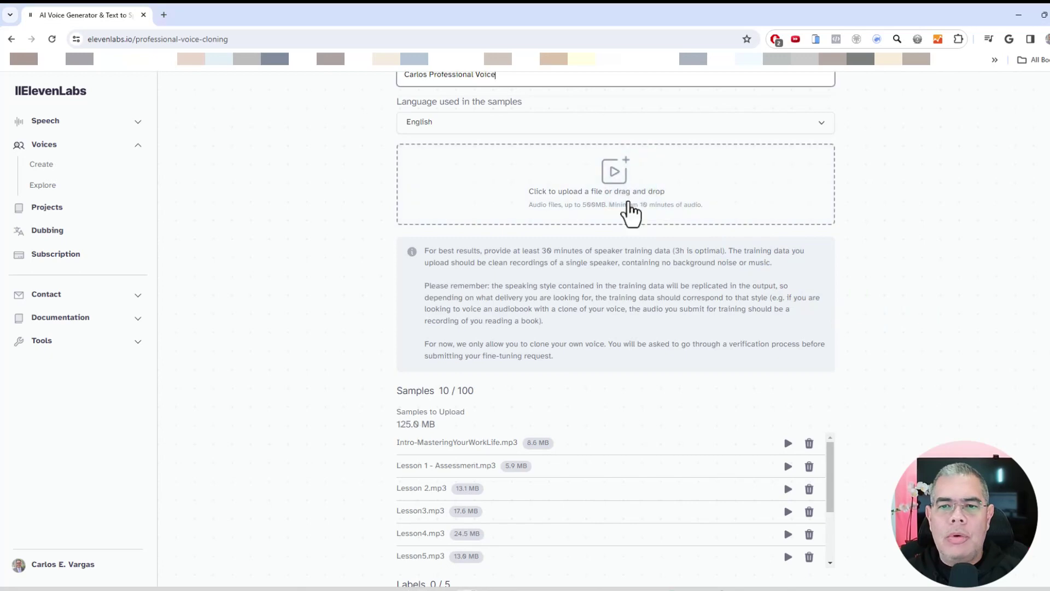
scroll(832, 301, down, 5)
scroll(820, 234, down, 3)
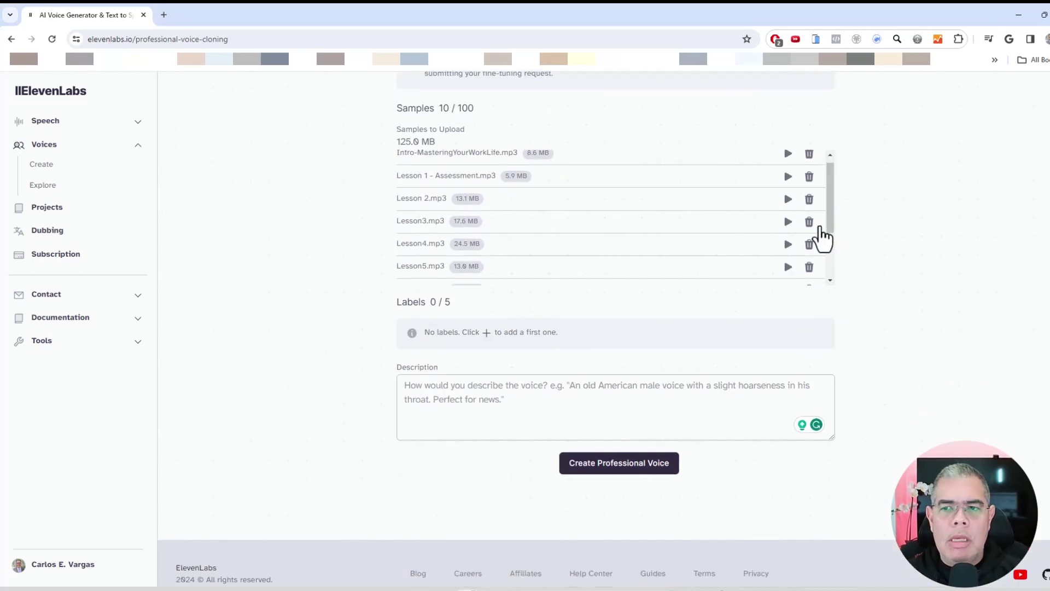
scroll(820, 234, up, 4)
scroll(884, 215, up, 8)
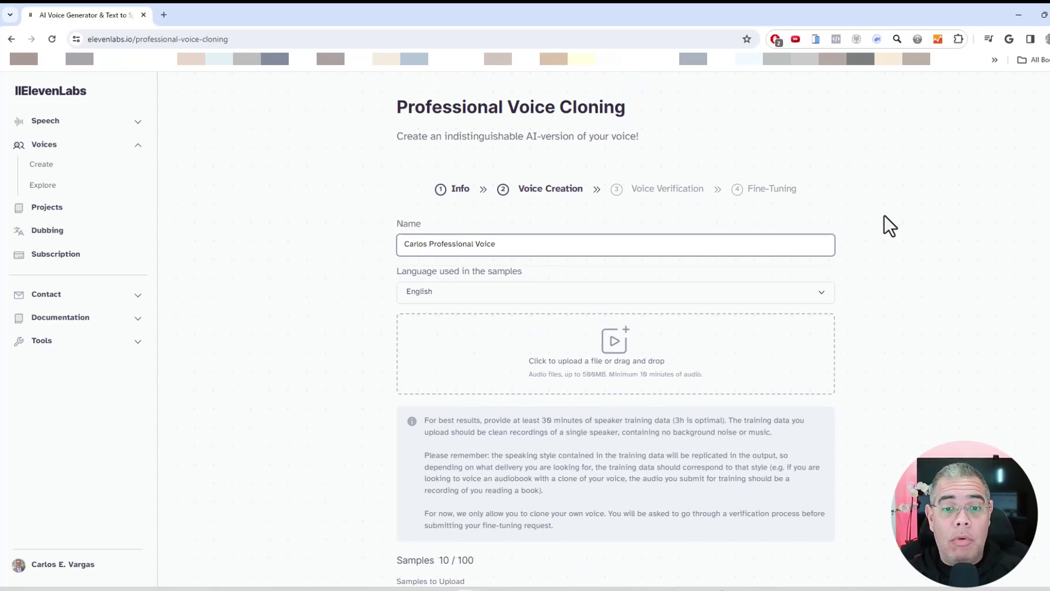
scroll(826, 396, down, 7)
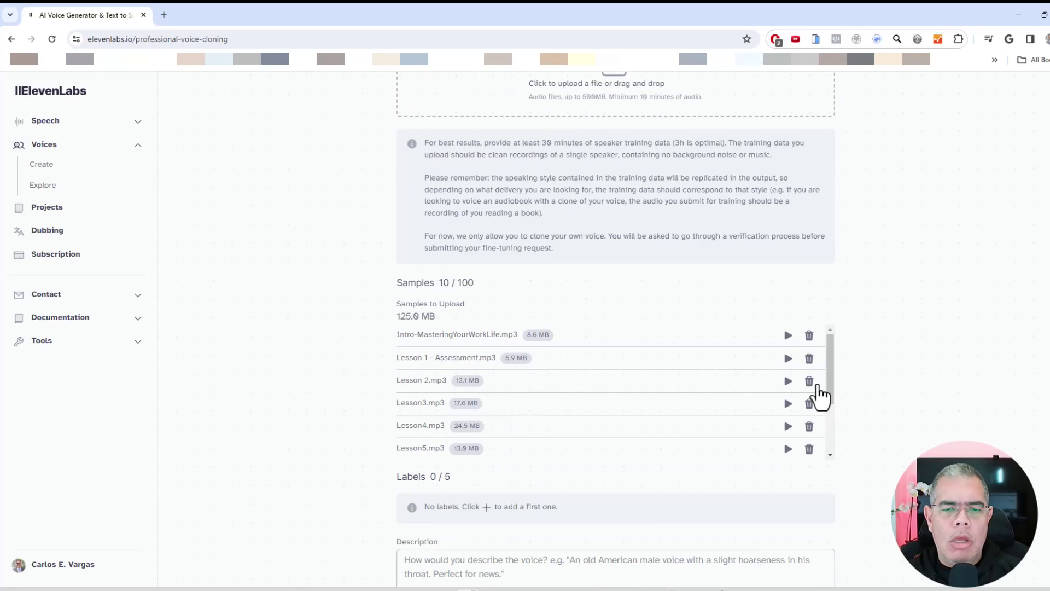
scroll(831, 388, down, 1)
scroll(902, 410, down, 4)
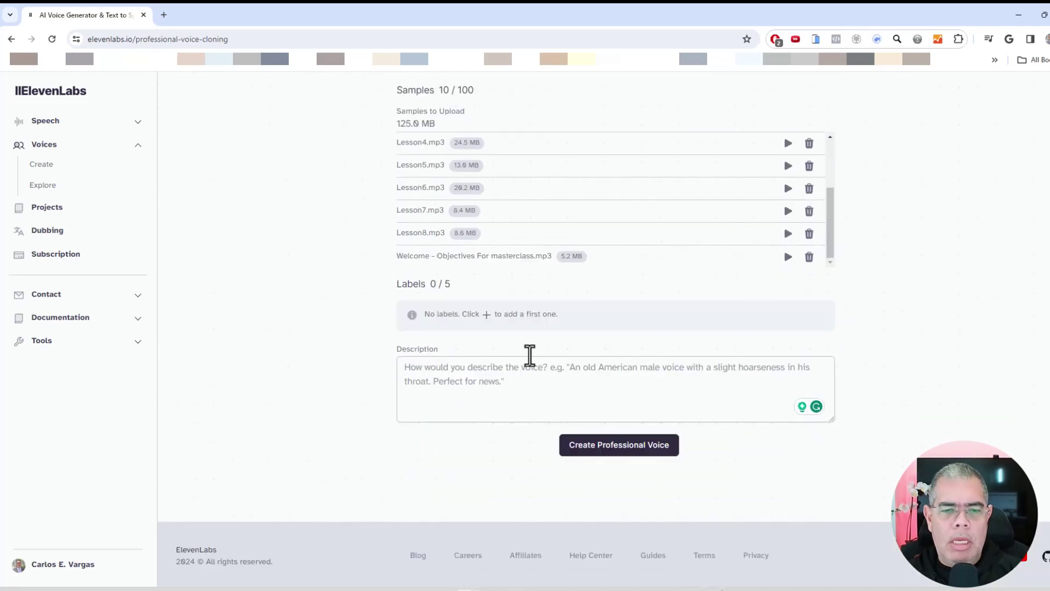
Describe the voice as 'This is my voice in the studio with professional microphone'.
click(429, 380)
text(TH)
key(BackSpace)
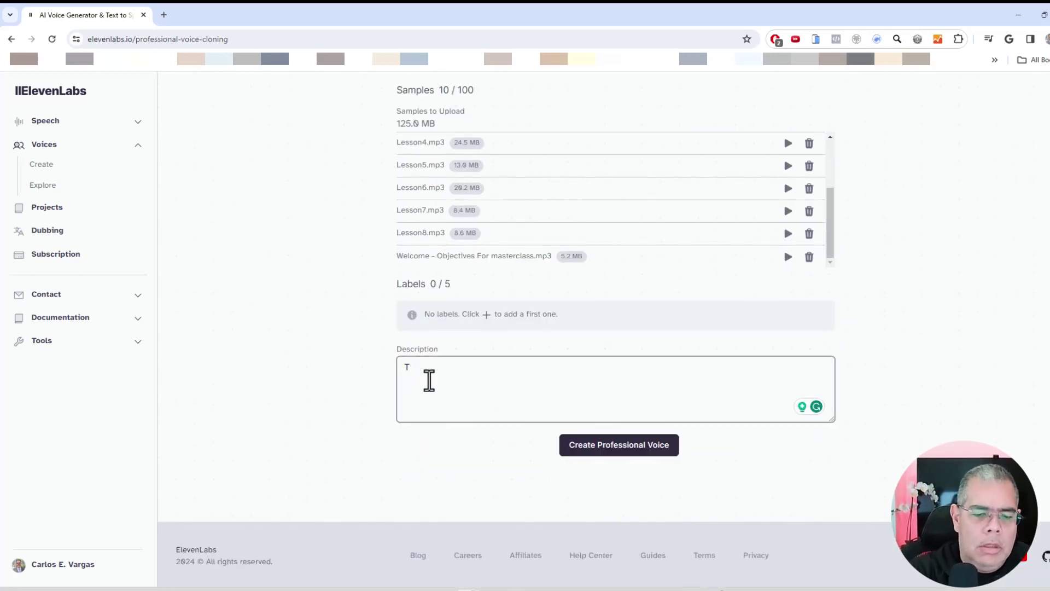
text(his is my vo)
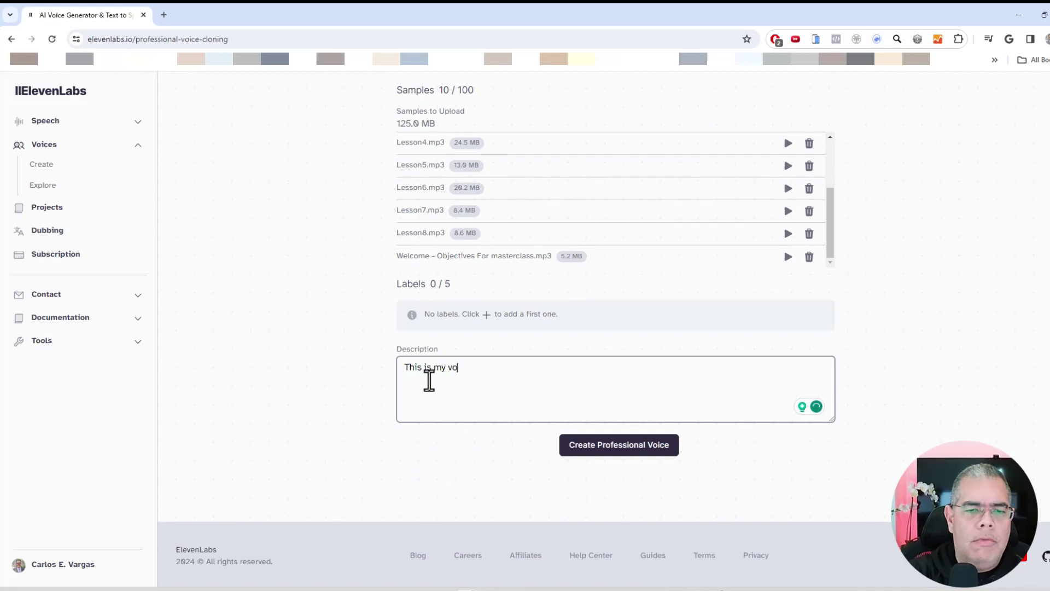
text(ice in the studio)
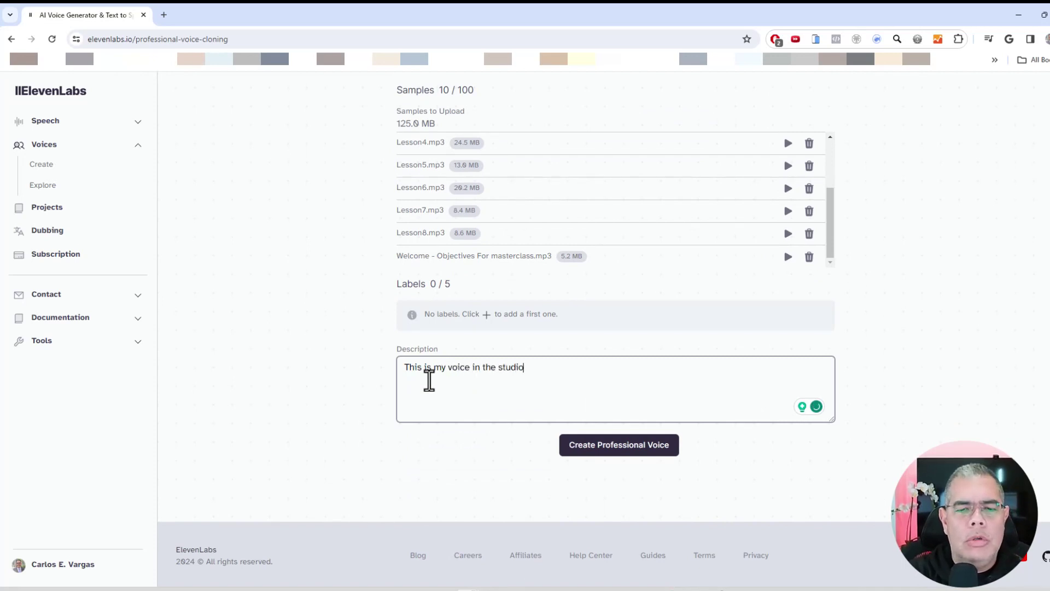
text( with professi)
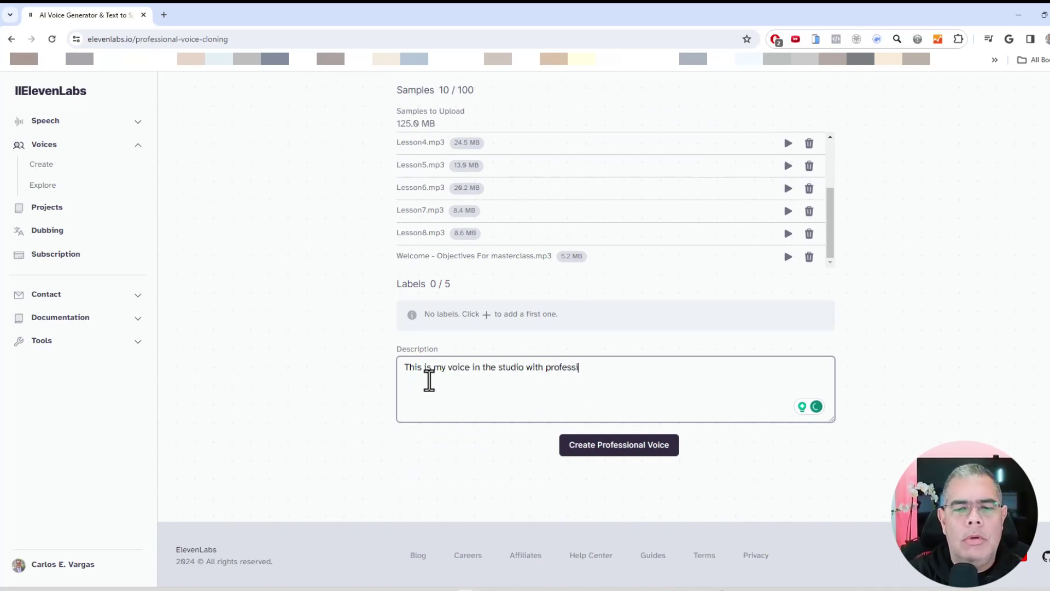
text(onal microp)
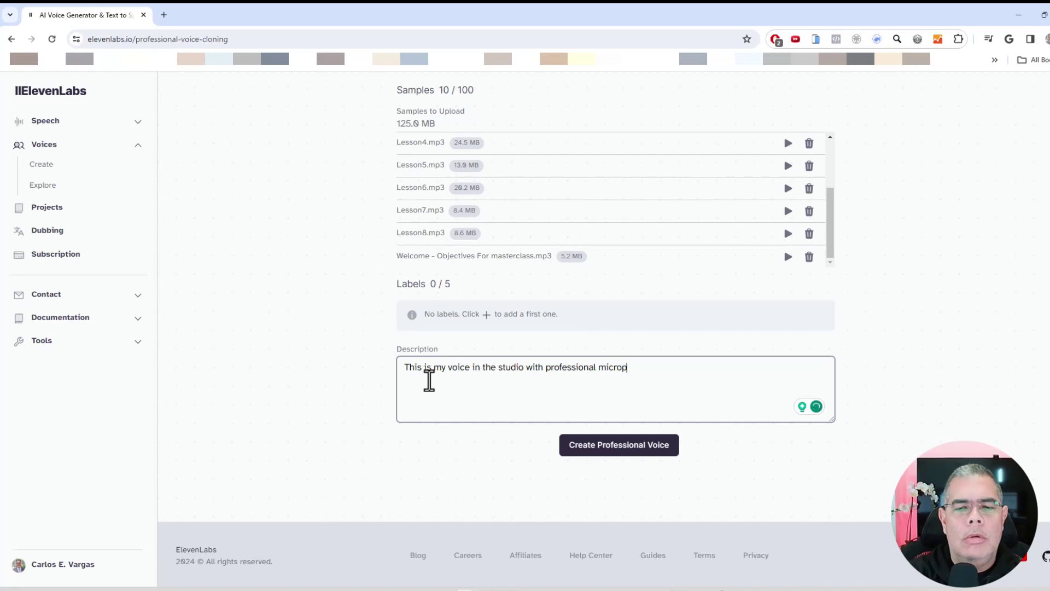
text(hone)
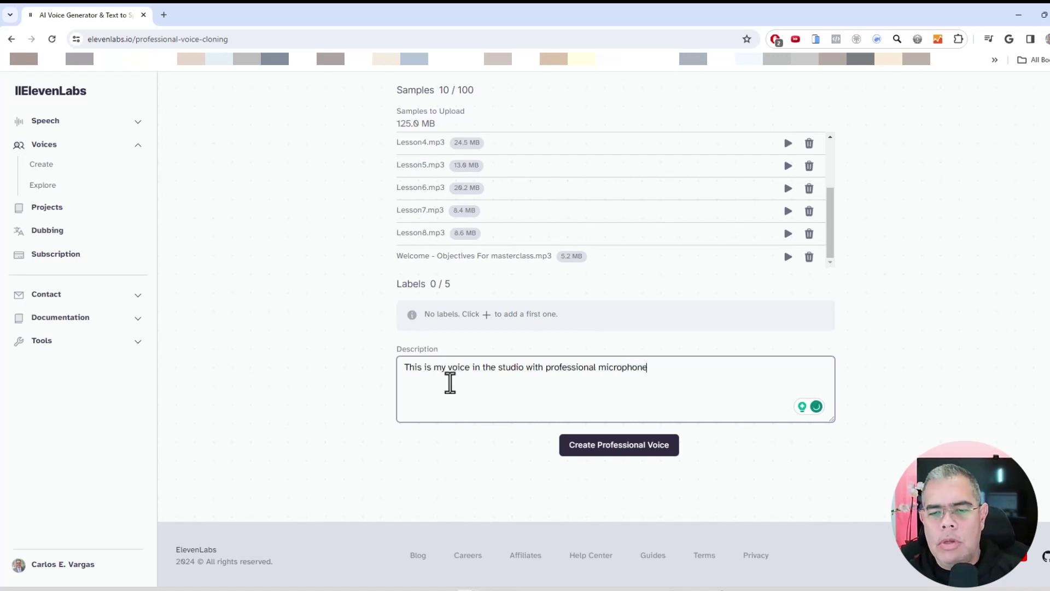
Create the voice and accept the grammar fixes adding the missing article and final period.
click(632, 447)
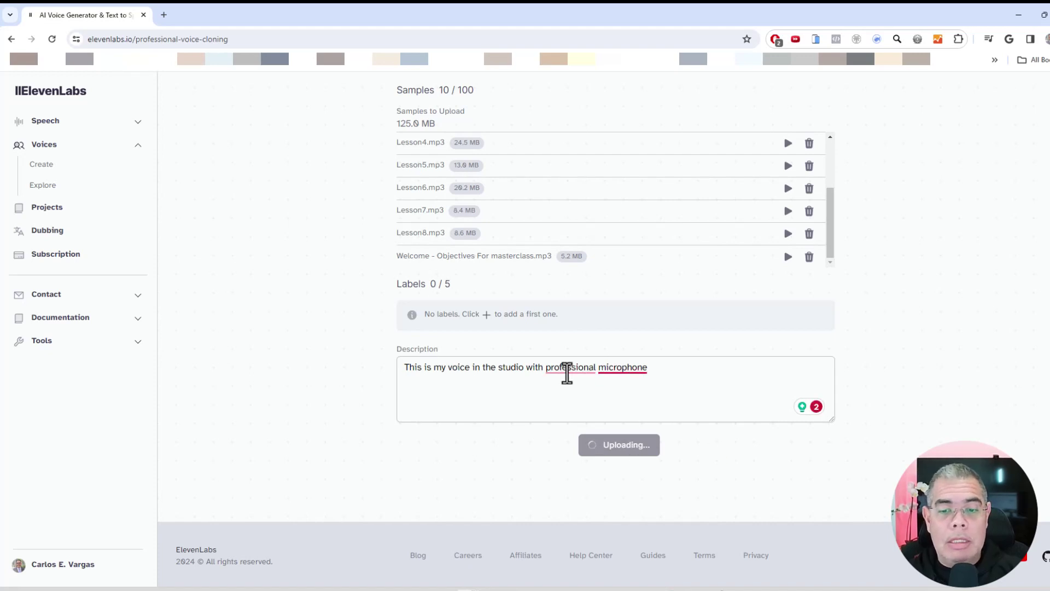
mouse_move(564, 368)
click(578, 404)
mouse_move(628, 368)
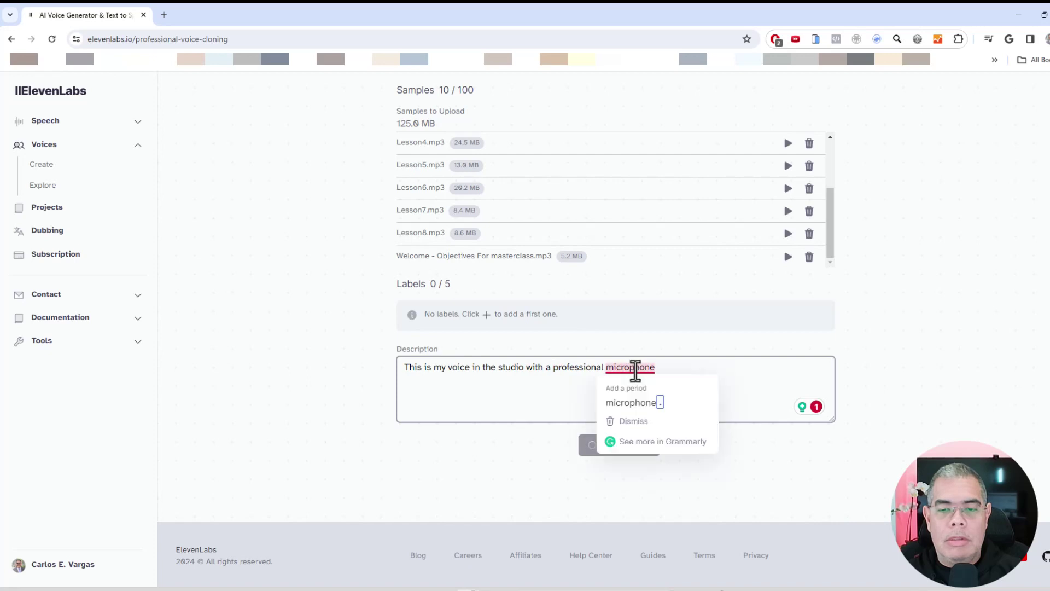
click(637, 403)
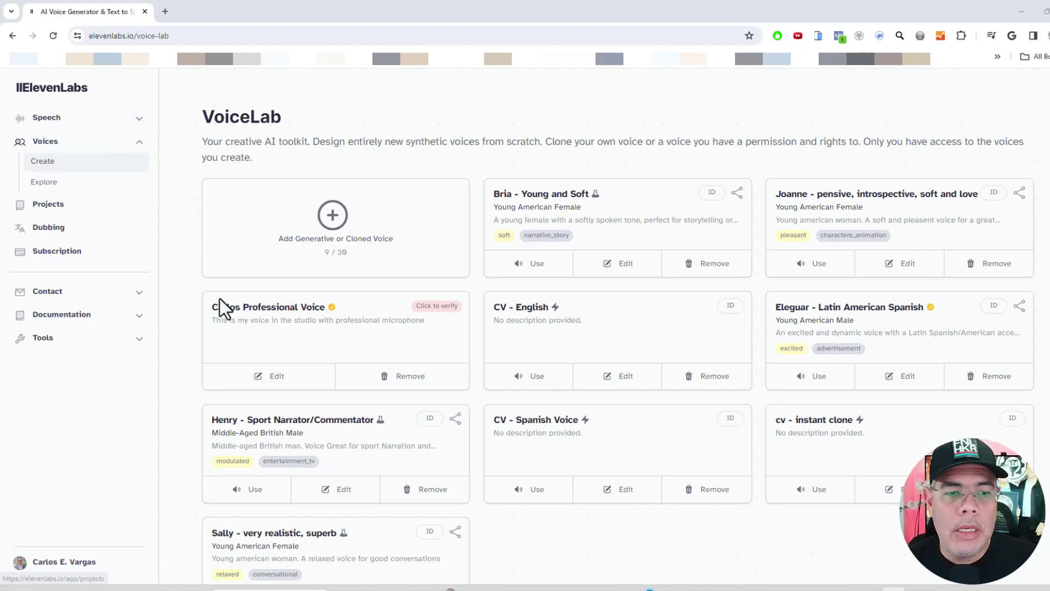
Start the voice verification recording and allow microphone access to read the sentence aloud.
click(436, 307)
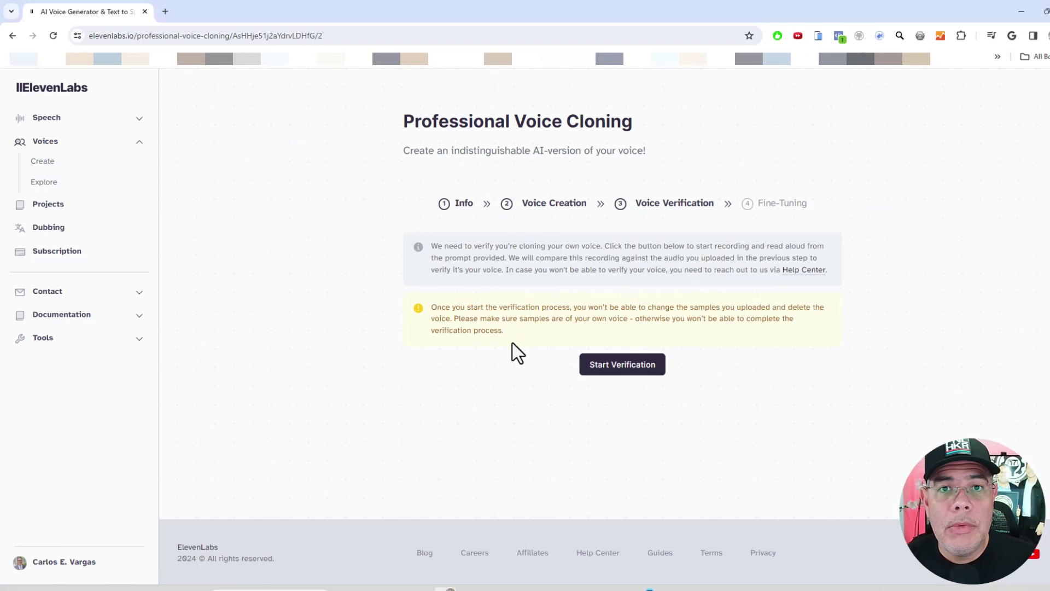
click(624, 370)
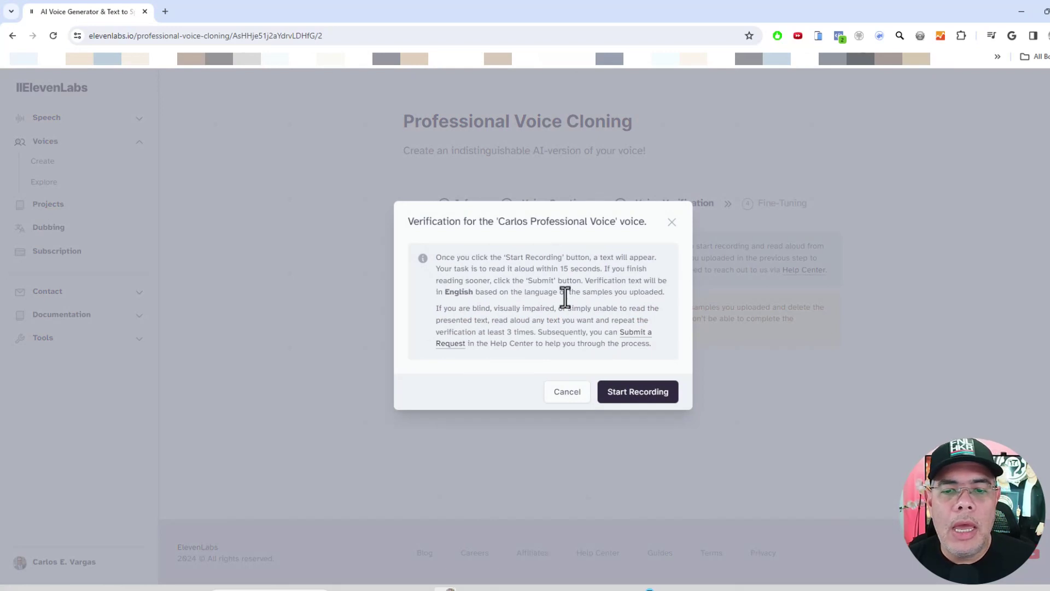
click(638, 398)
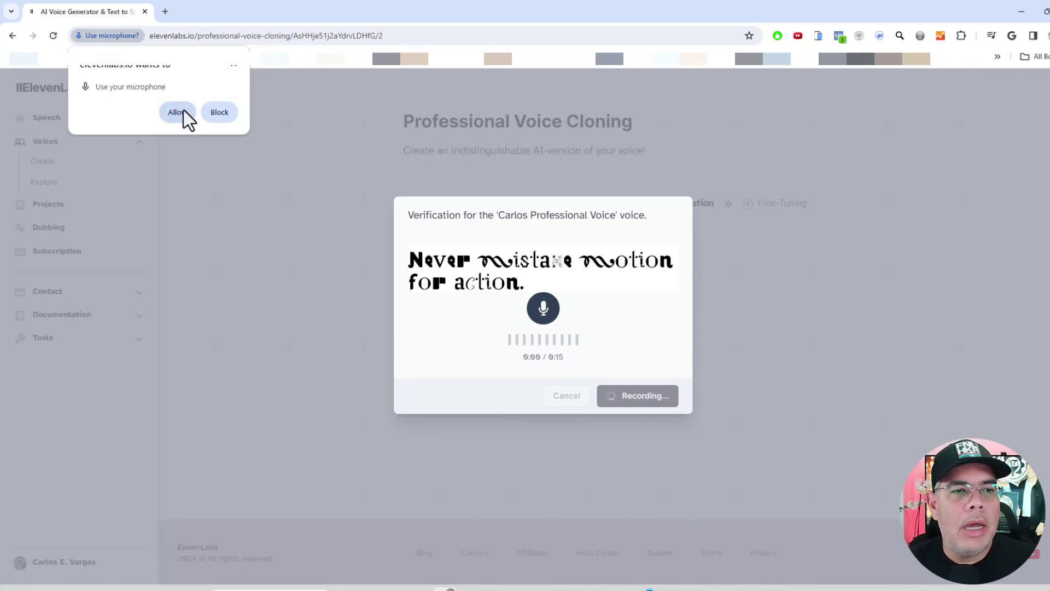
click(176, 112)
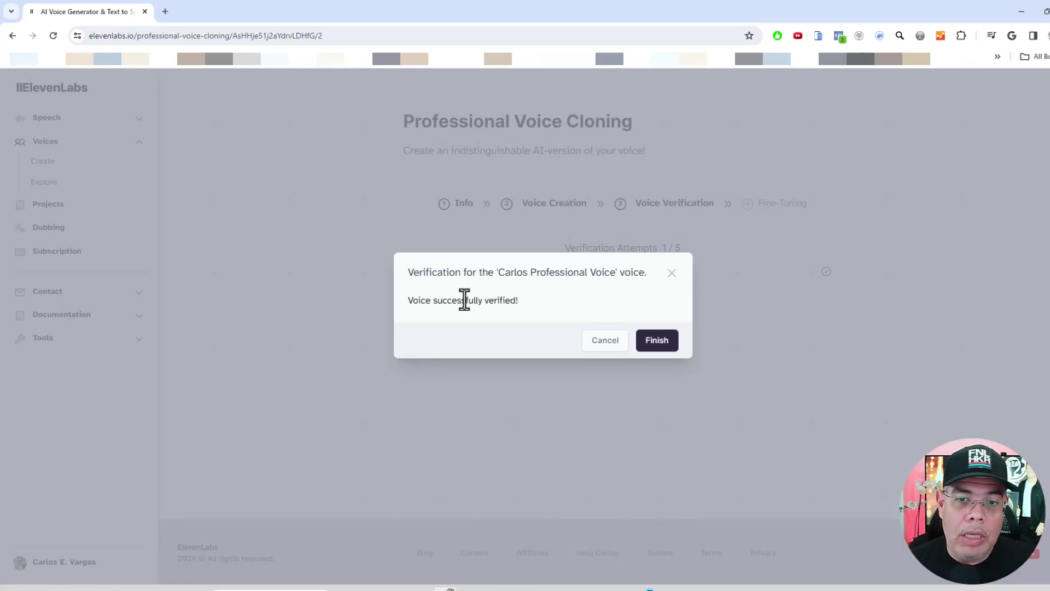
Finish the successful verification to return to Speech Synthesis.
click(660, 348)
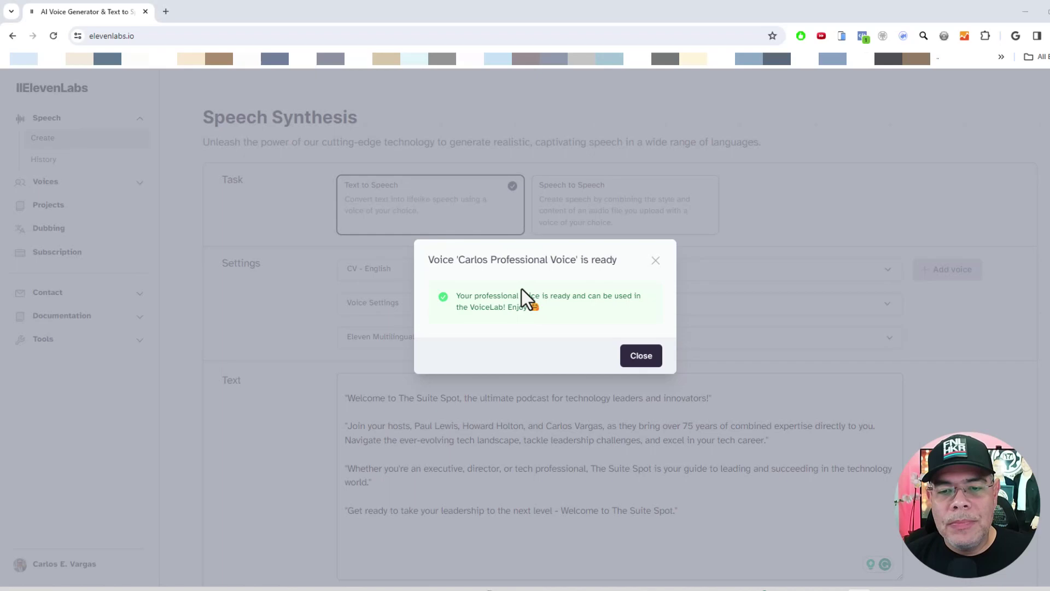
Close the voice-ready notice and check the voice list's Professional section for the new voice.
click(641, 357)
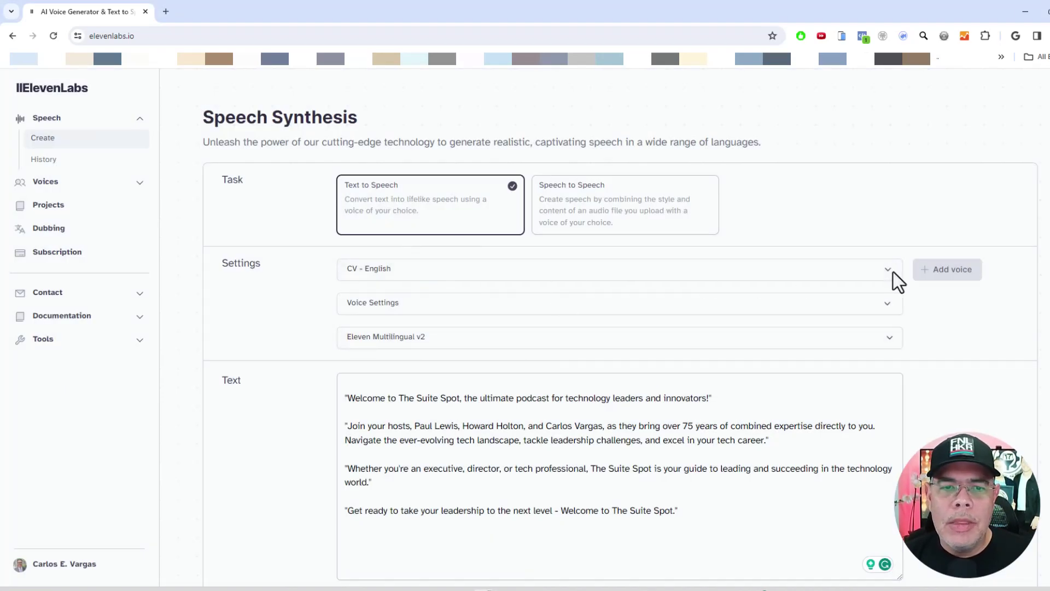
click(891, 271)
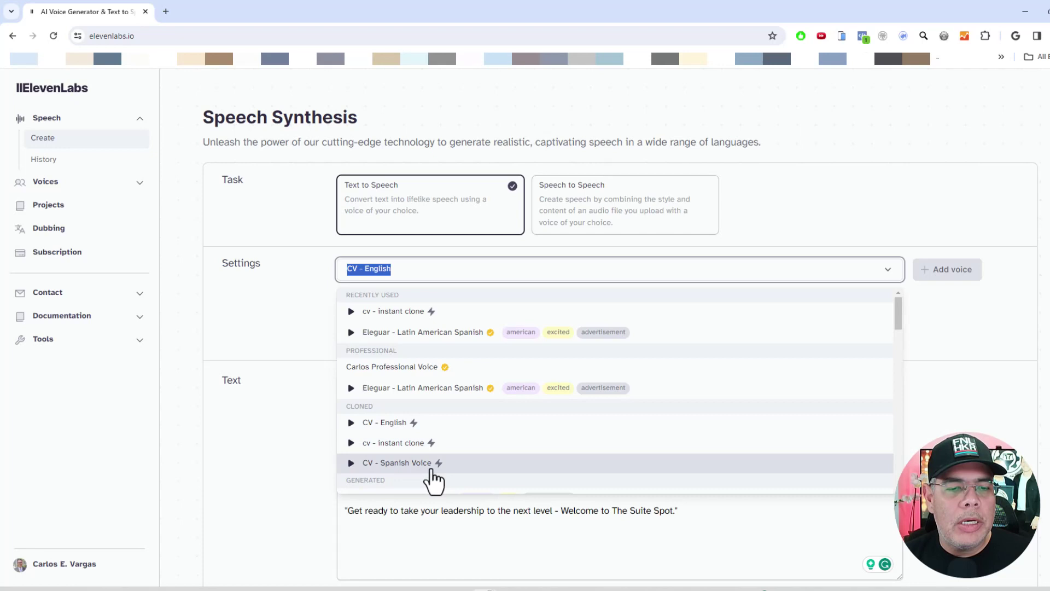
click(75, 184)
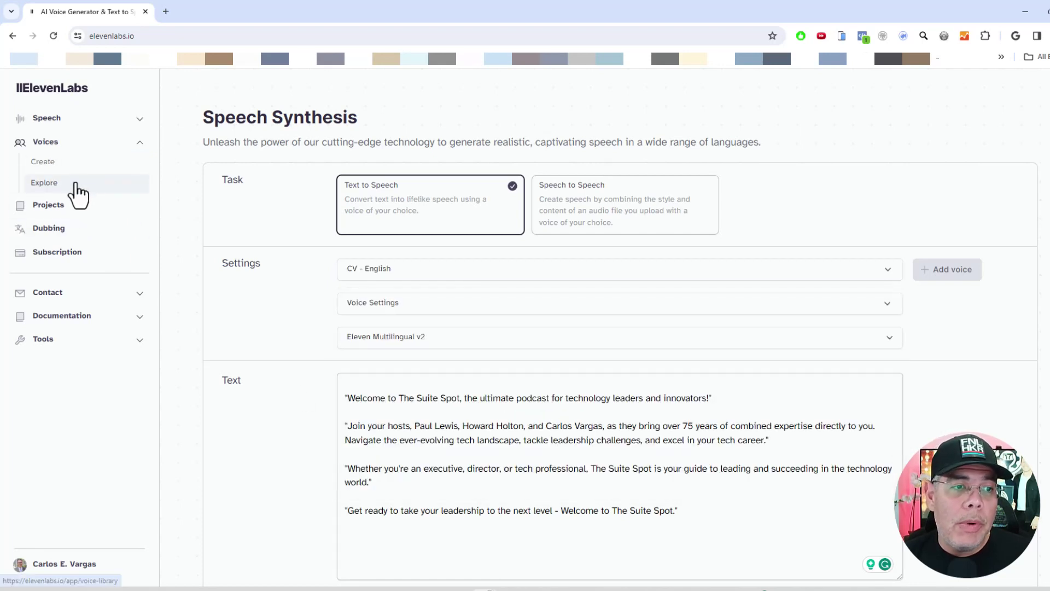
Find the professional voice in VoiceLab, check its voice ID, and use it for speech synthesis.
click(55, 164)
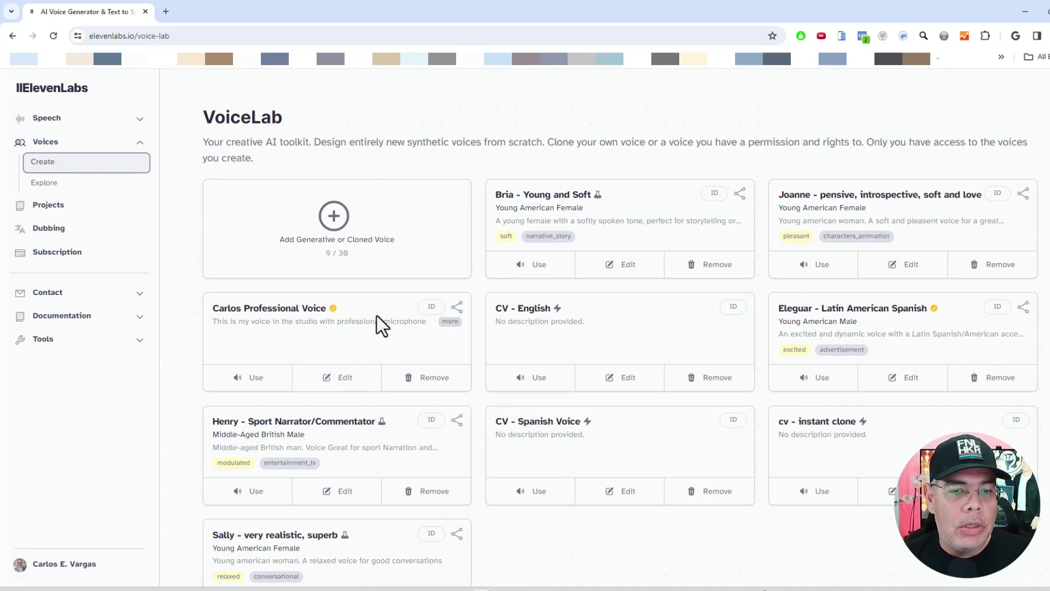
scroll(377, 316, down, 2)
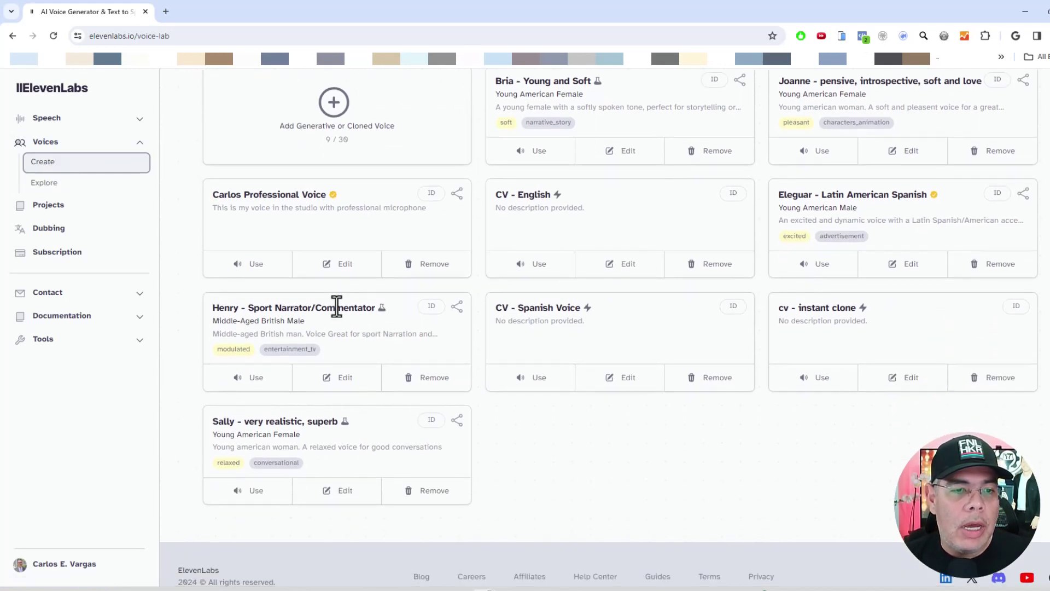
click(432, 193)
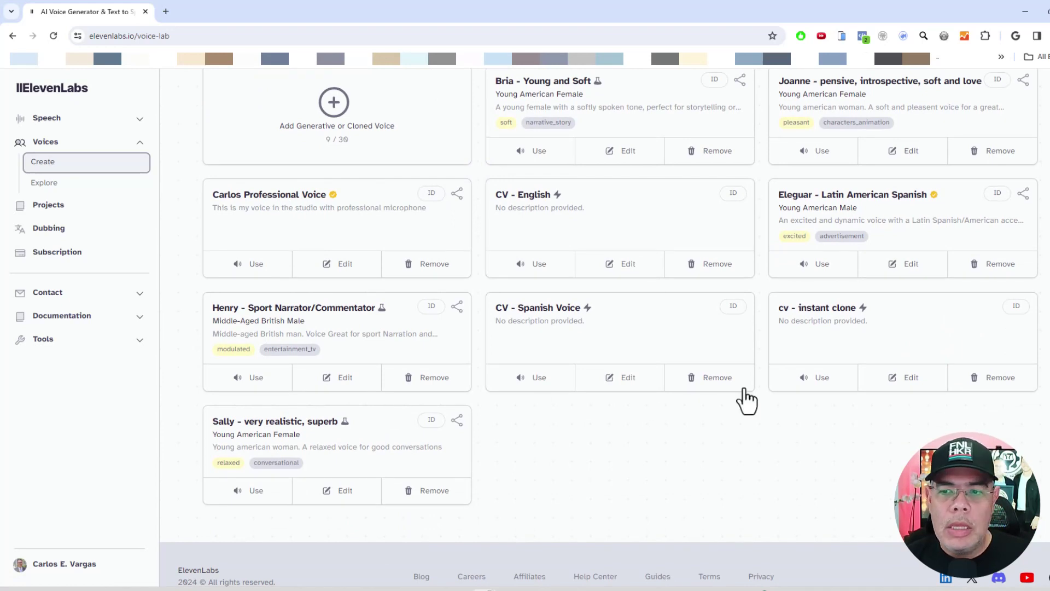
scroll(864, 331, up, 1)
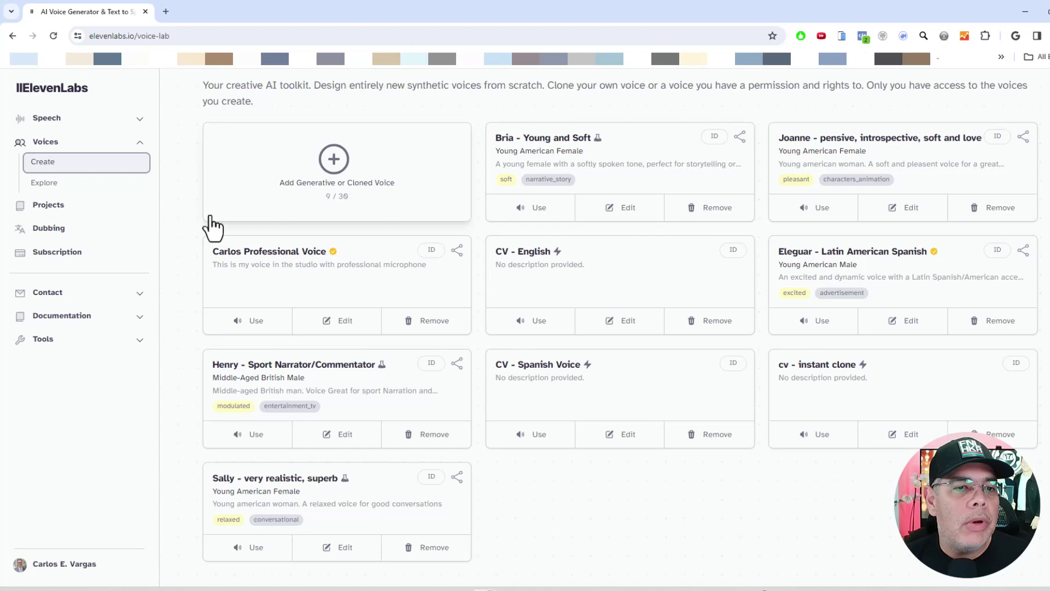
click(256, 321)
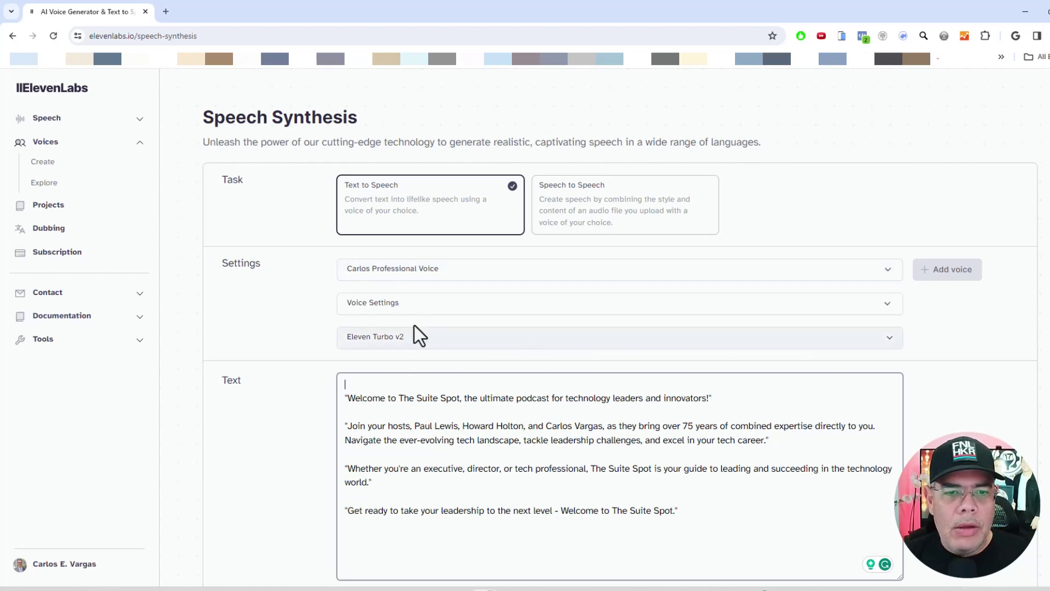
Expand Voice Settings to show the Stability and Clarity + Similarity Enhancement sliders.
click(886, 312)
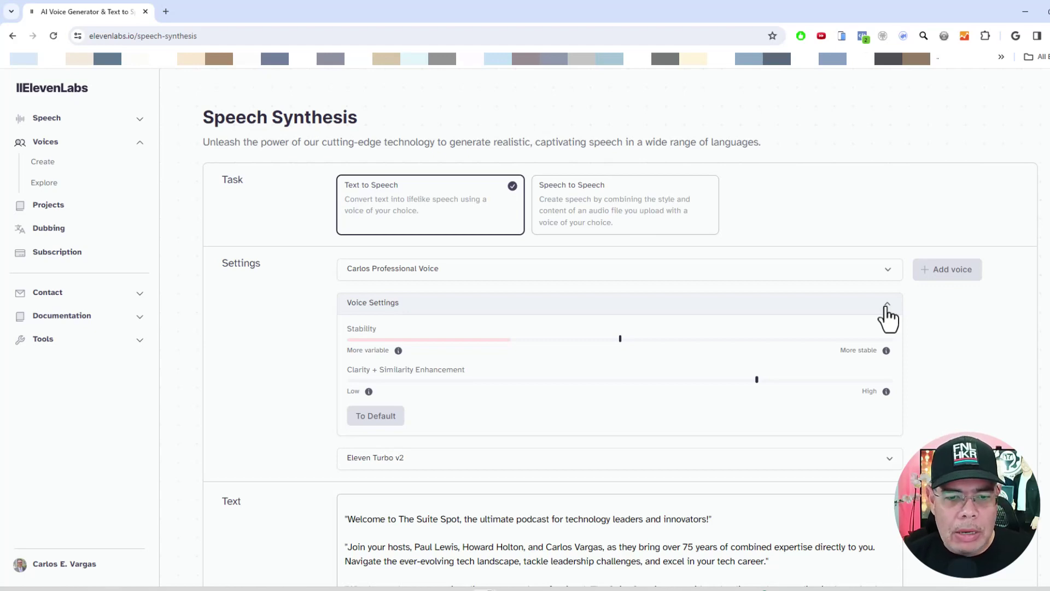
scroll(885, 317, down, 2)
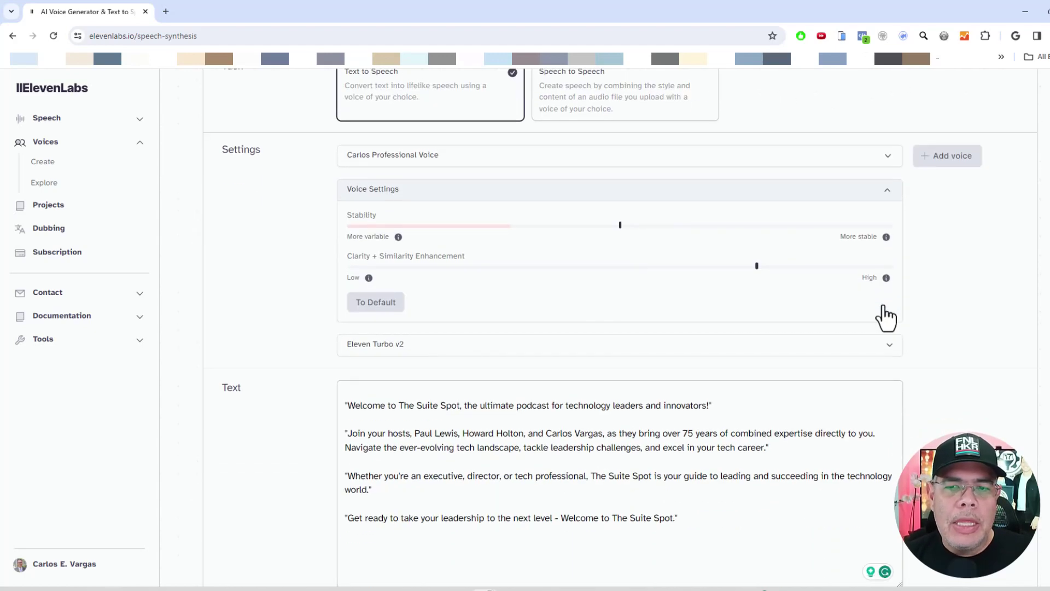
click(891, 354)
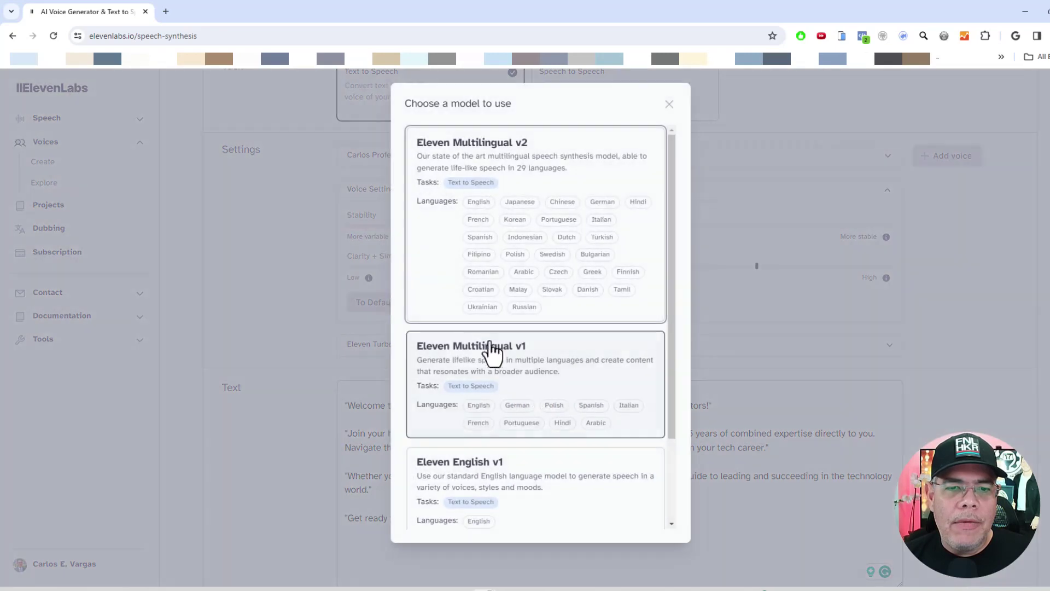
click(966, 340)
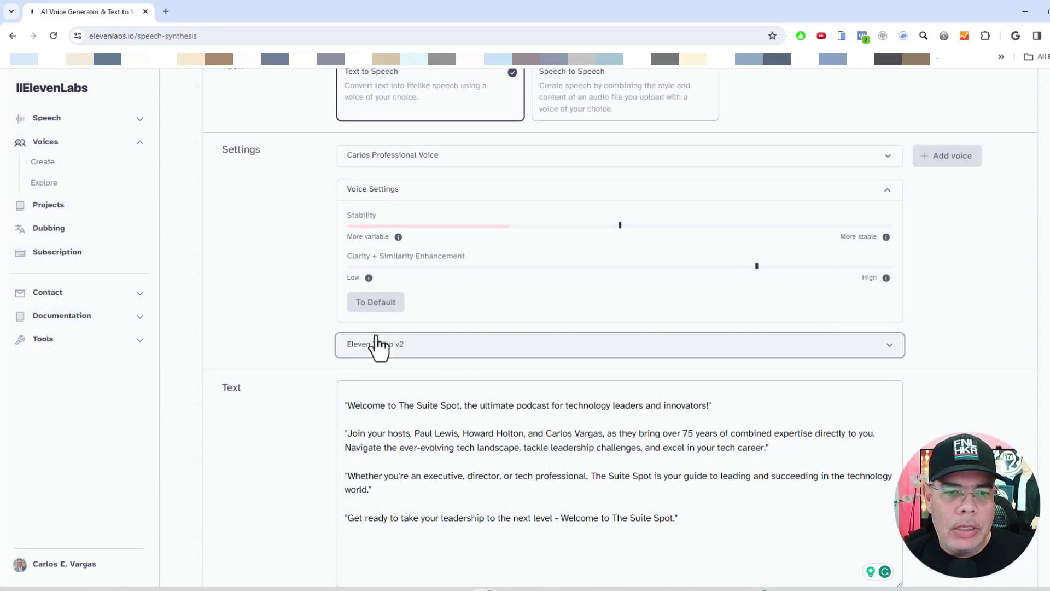
click(890, 349)
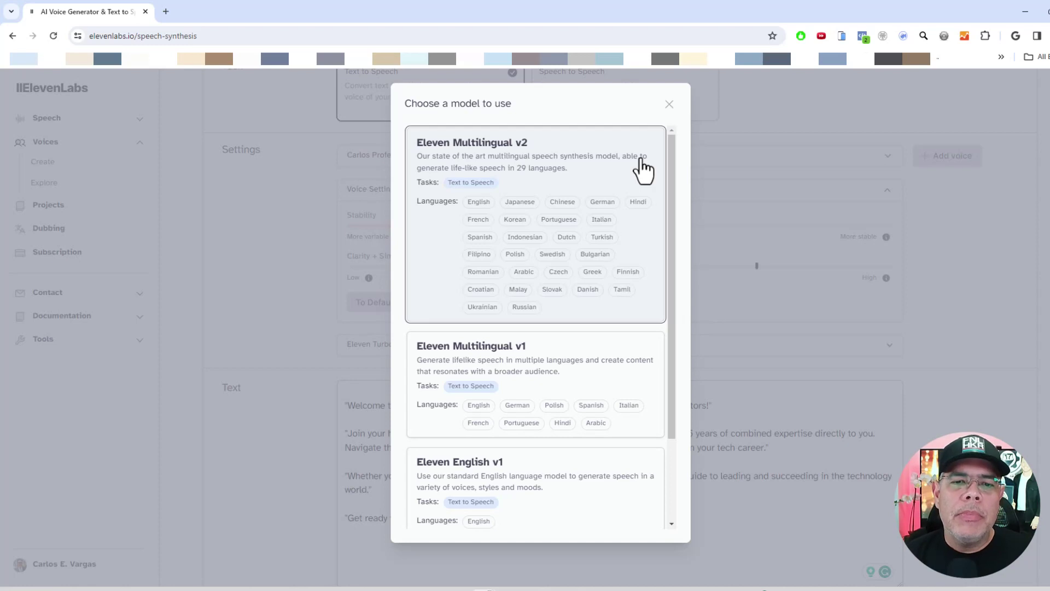
scroll(520, 368, down, 2)
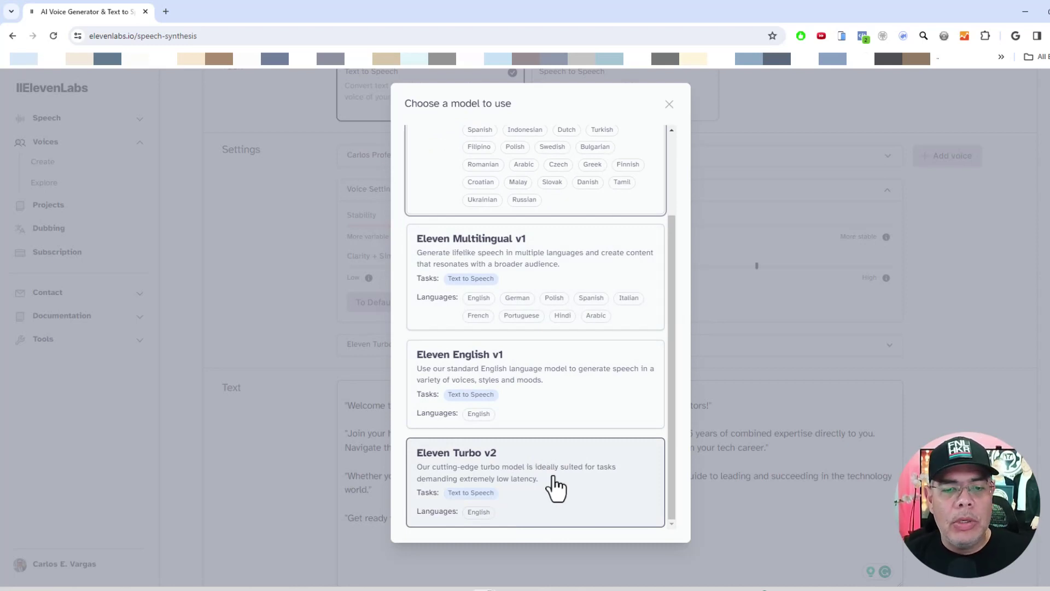
click(969, 328)
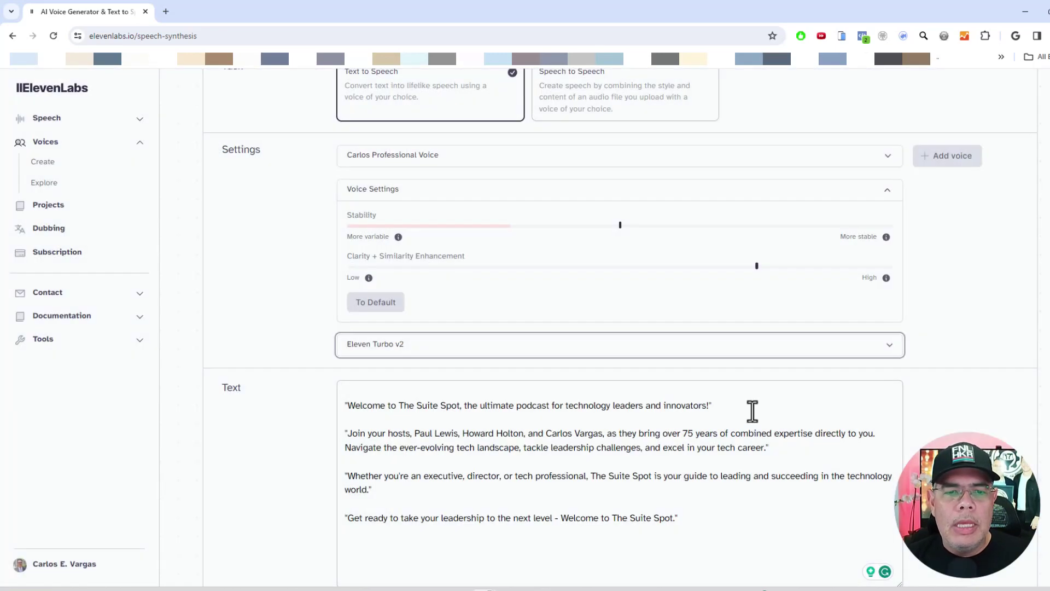
Generate the Suite Spot podcast intro in the Carlos professional voice with Eleven Turbo v2.
scroll(534, 421, down, 1)
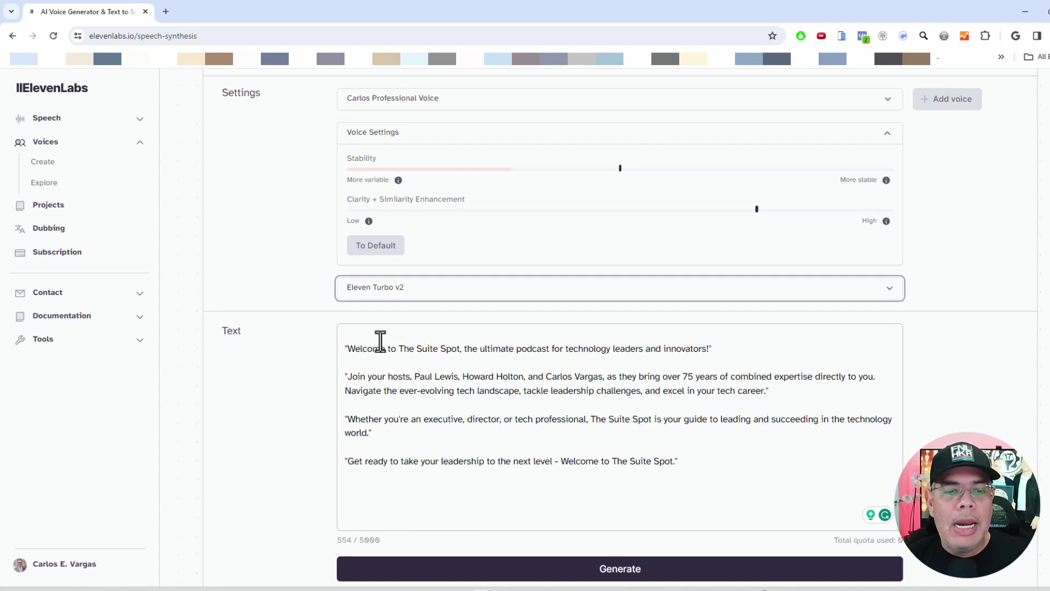
scroll(679, 268, down, 2)
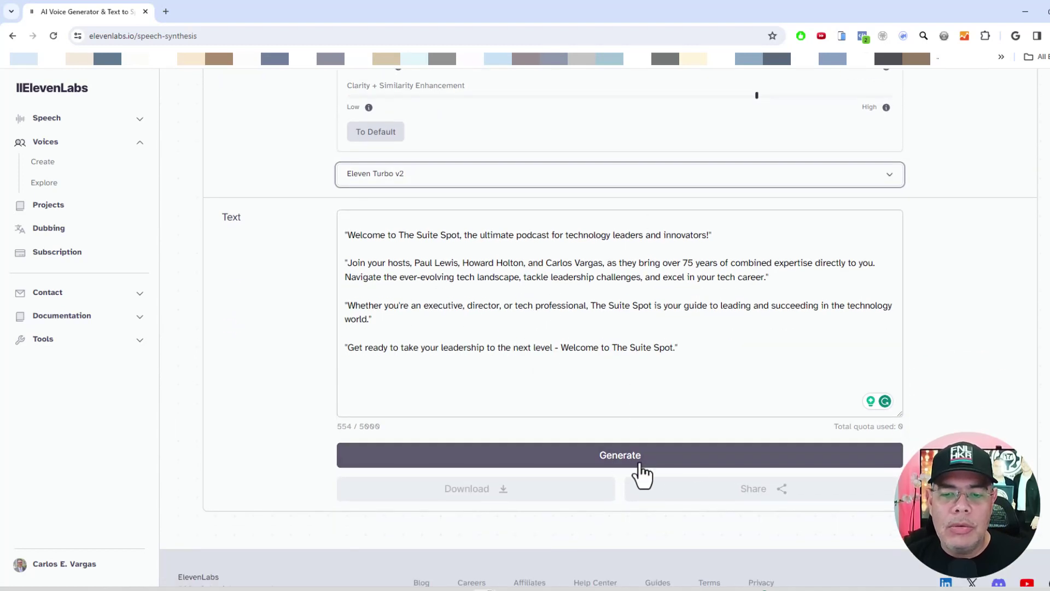
click(605, 462)
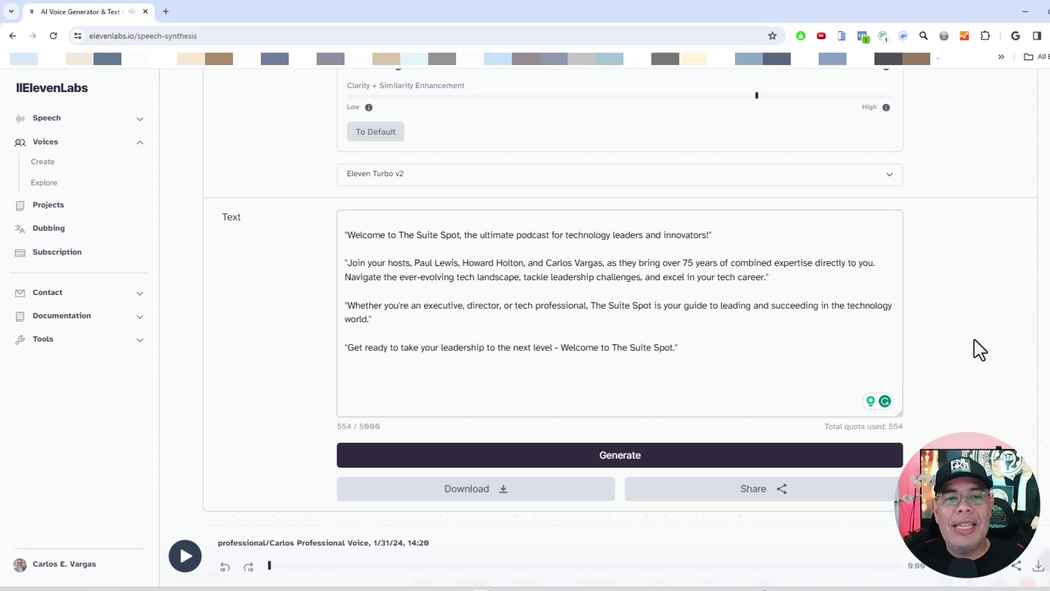
scroll(974, 339, up, 1)
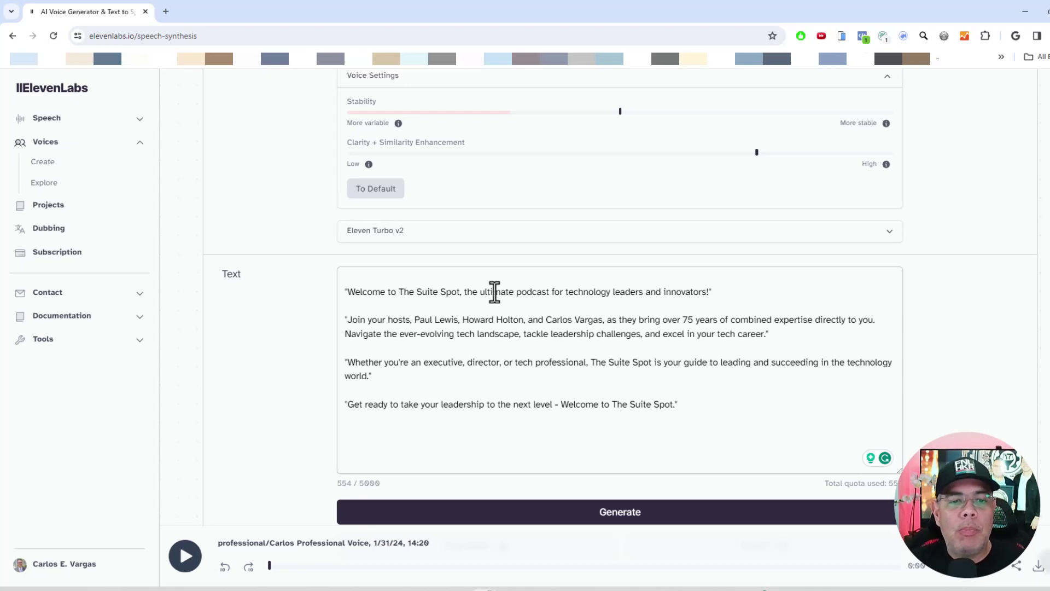
click(353, 306)
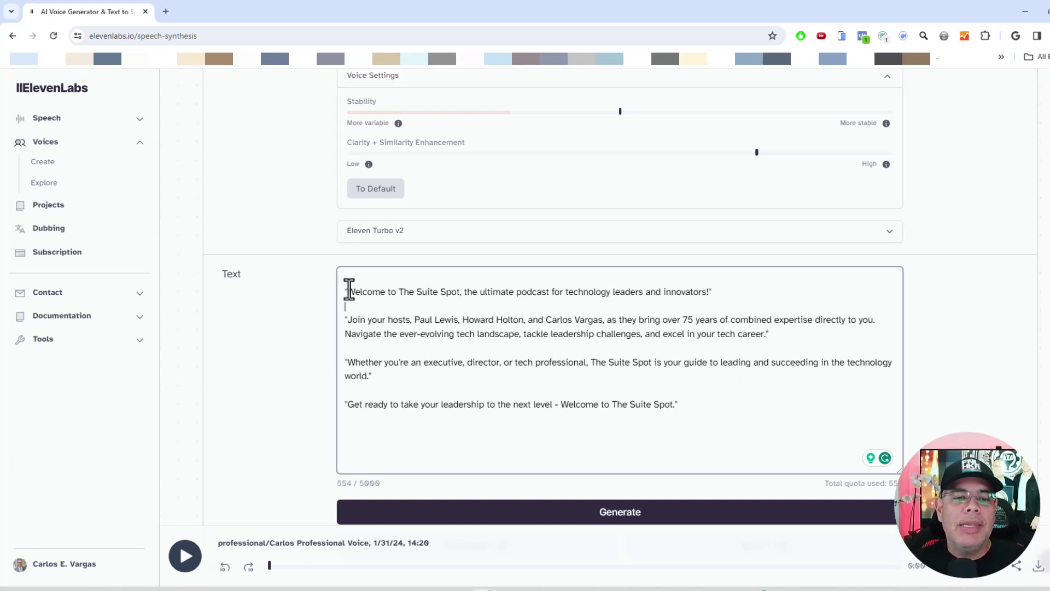
scroll(787, 403, down, 2)
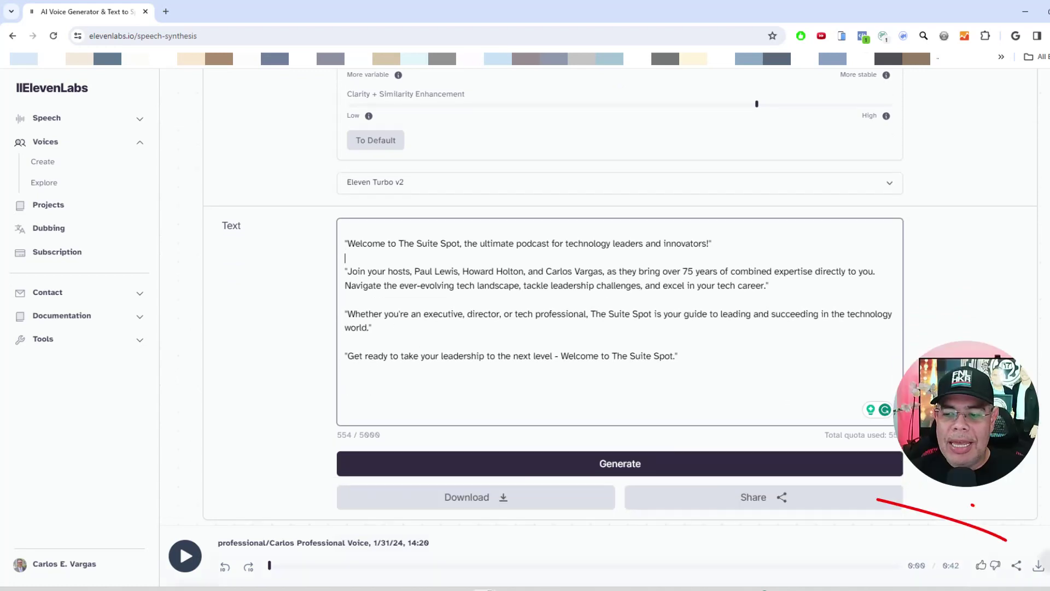